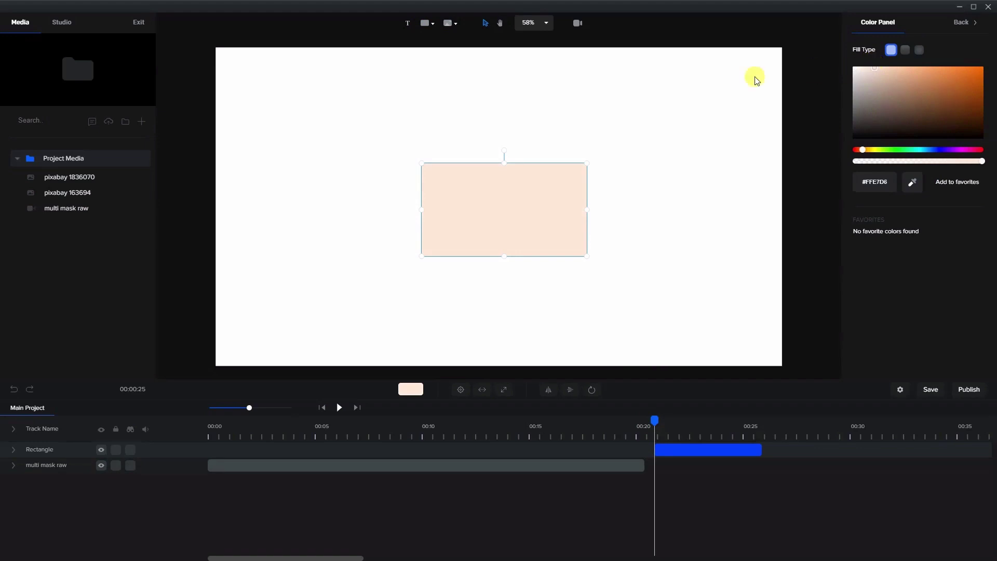
Make the peach rectangle a full-canvas background whose clip extends to about 00:29, with its track locked.
left_click(504, 391)
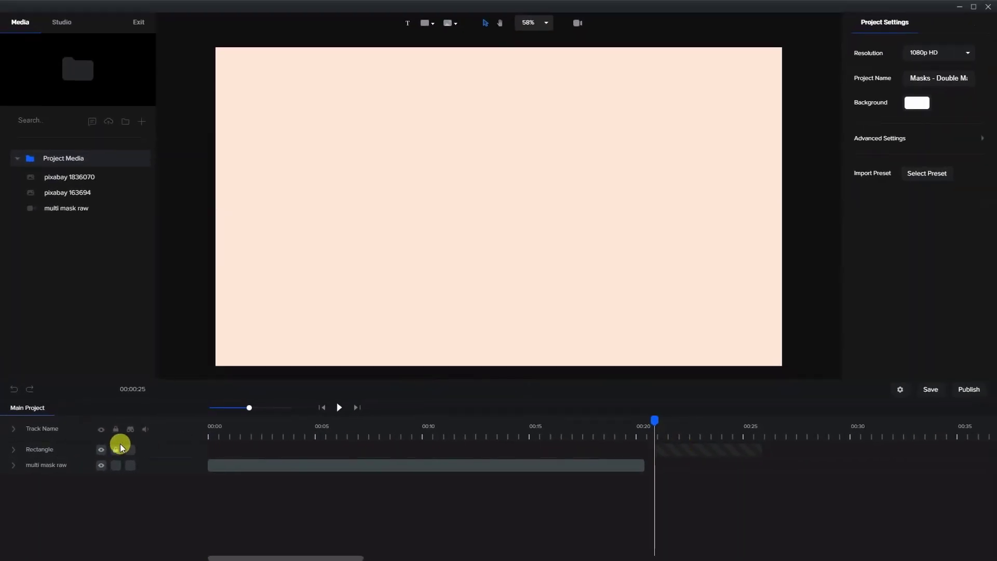
left_click(122, 448)
left_click(756, 451)
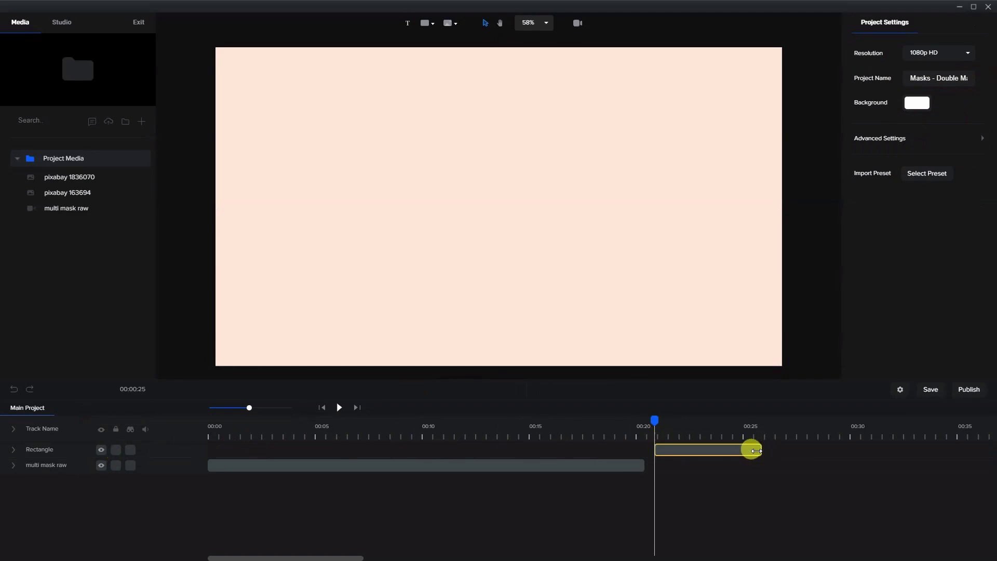
left_click_drag(757, 451, 833, 450)
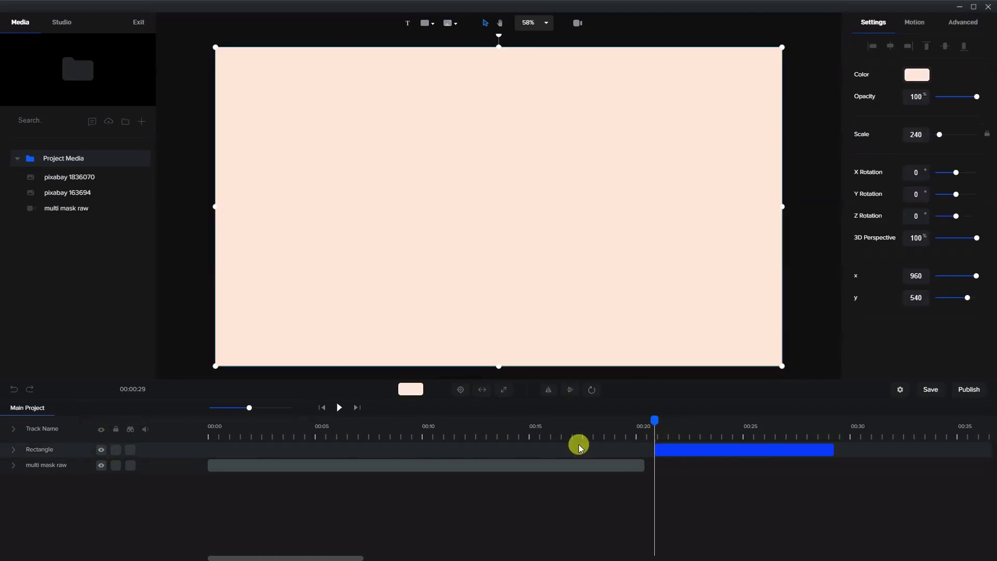
left_click(116, 451)
Place the house photo pixabay 1836070 on the canvas at about 00:22 and scale it to fill the frame.
left_click_drag(654, 419, 686, 420)
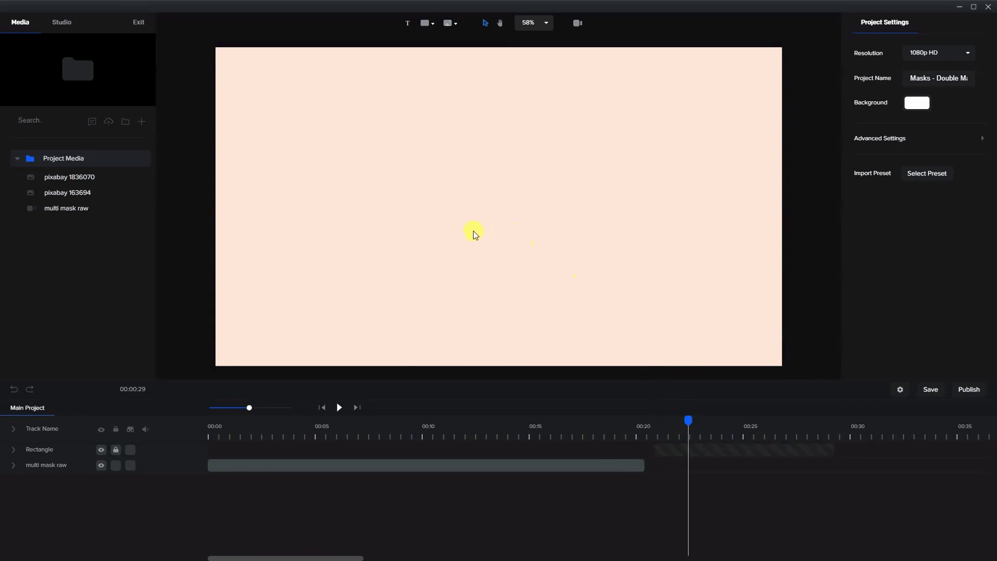
left_click(82, 178)
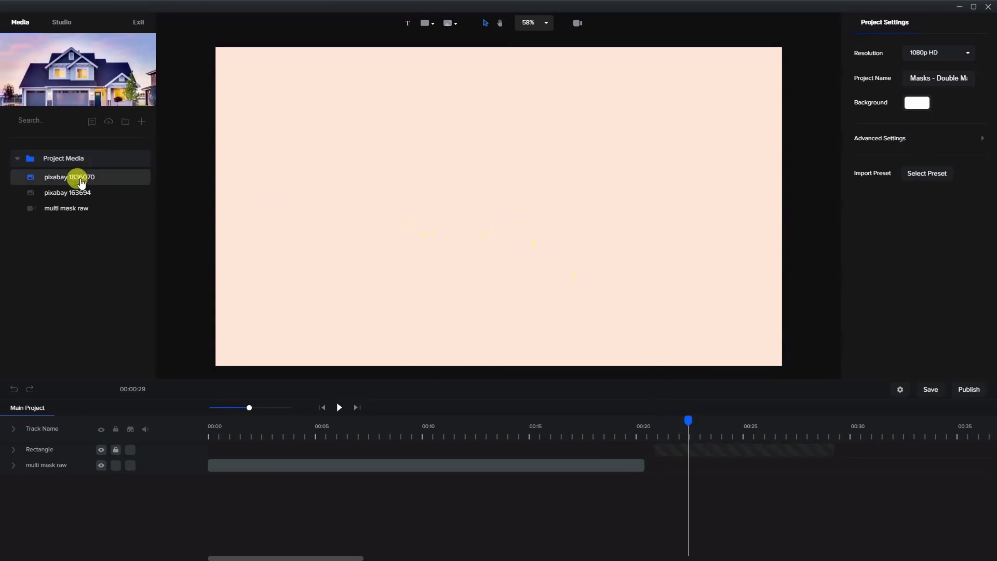
left_click_drag(80, 179, 476, 189)
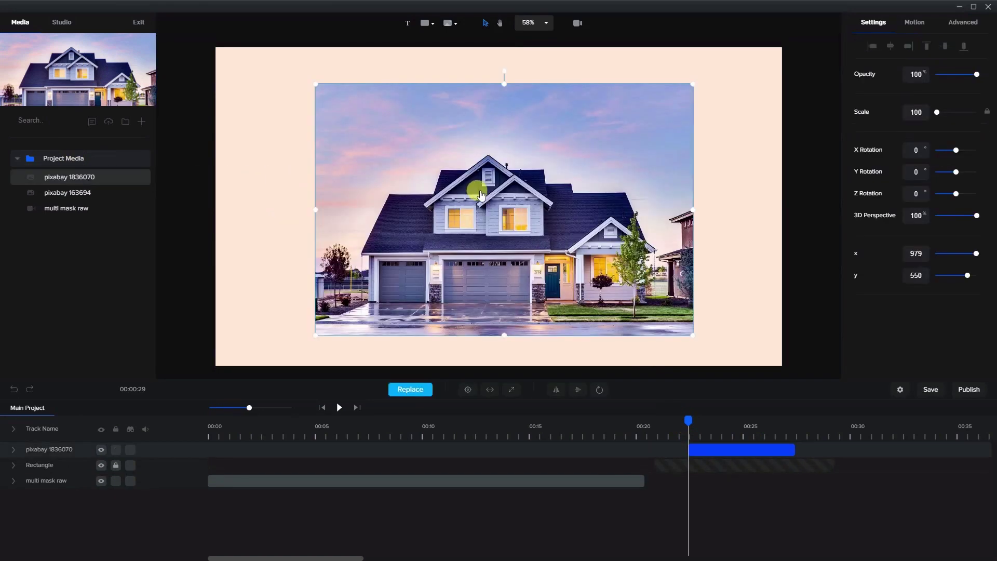
left_click(512, 390)
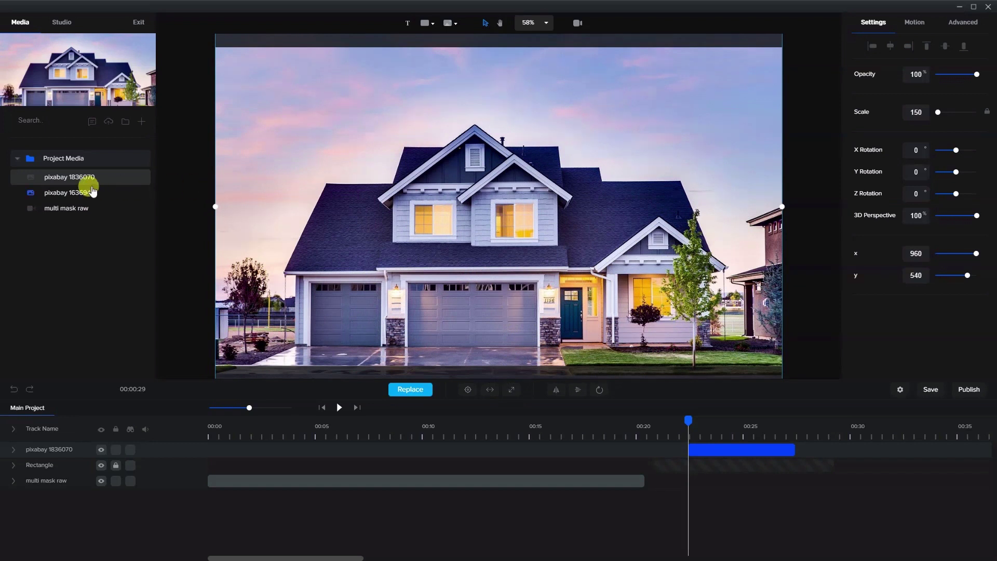
Align the house photo's clip with the background rectangle's clip, running from about 00:21 to 00:29.
left_click_drag(706, 450, 678, 449)
left_click_drag(762, 449, 829, 451)
left_click(685, 460)
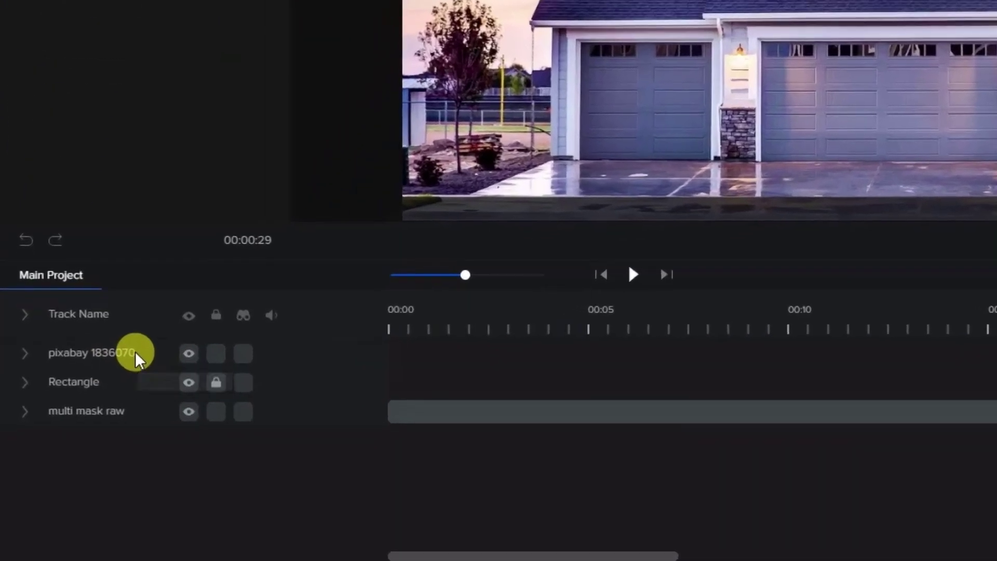
Rename the house photo's track as house1 and duplicate its clip.
double_click(72, 449)
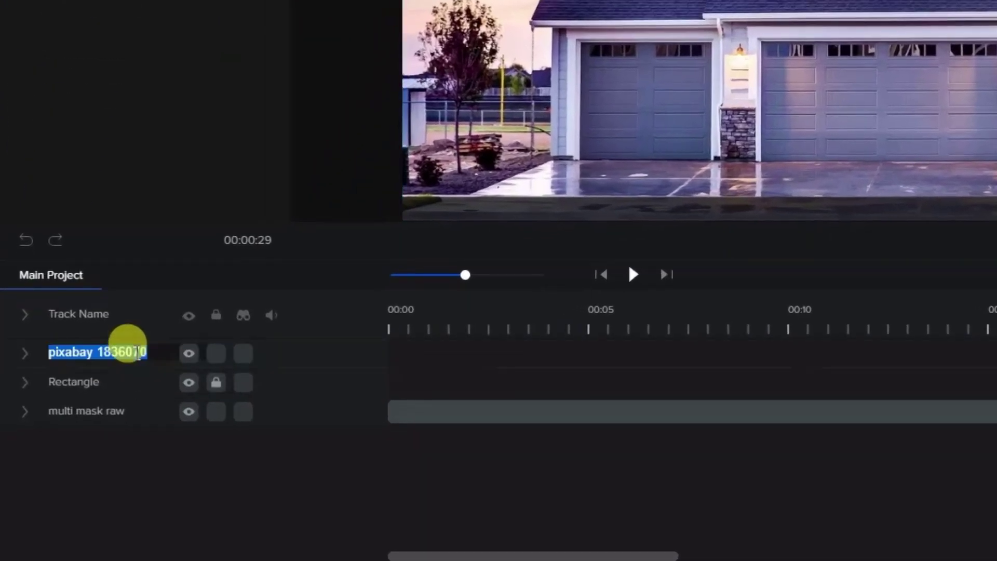
type("house")
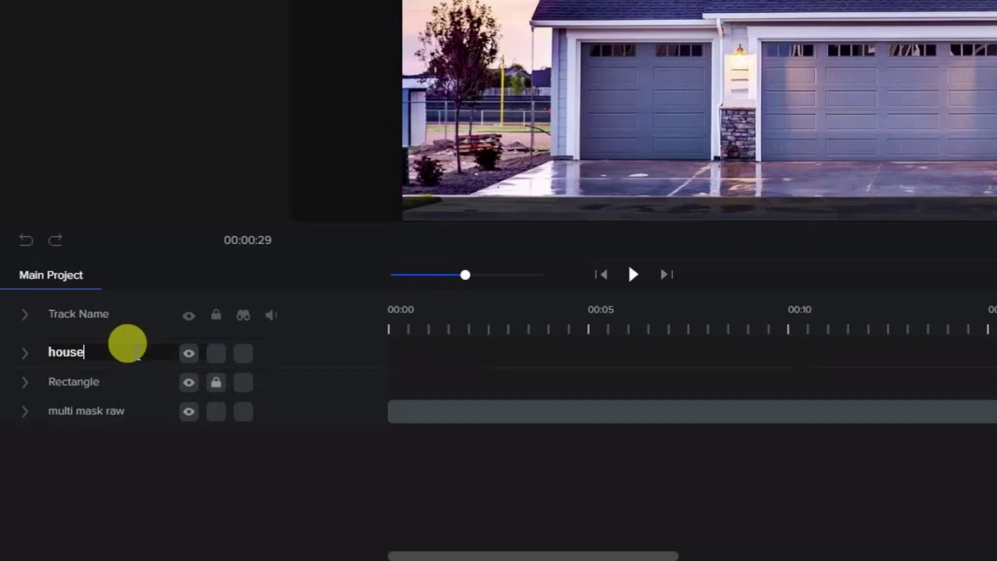
type("1")
key("Return")
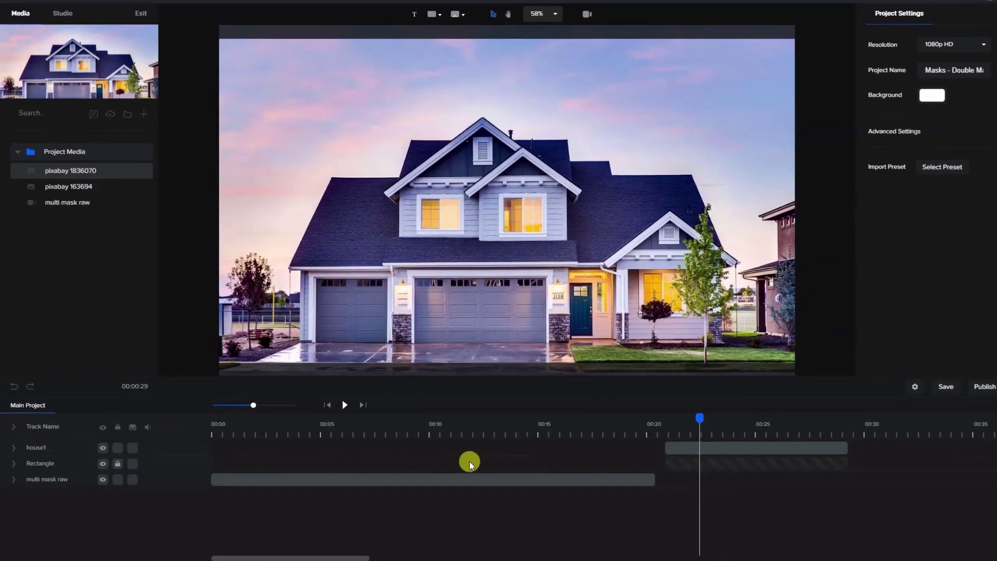
right_click(696, 449)
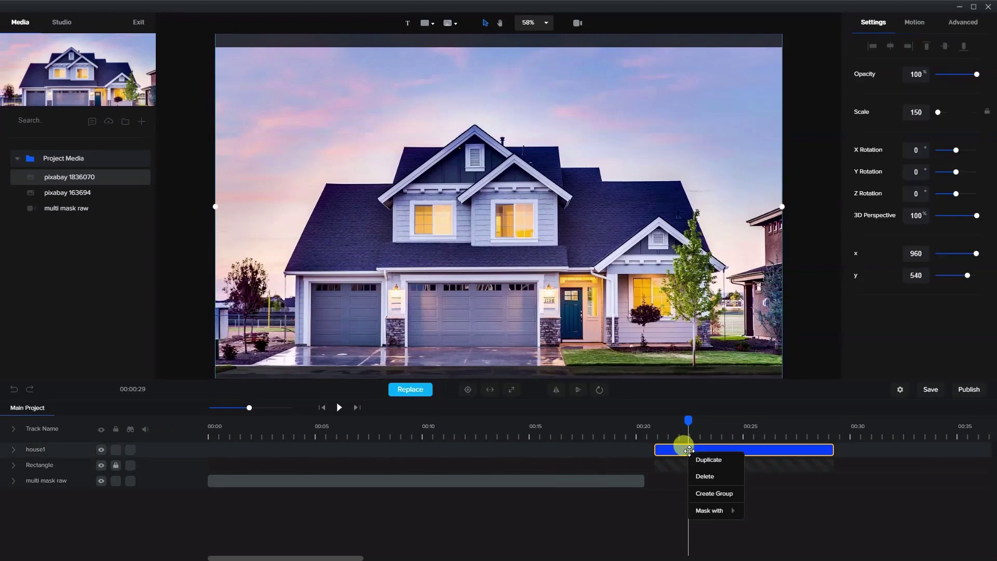
left_click(709, 460)
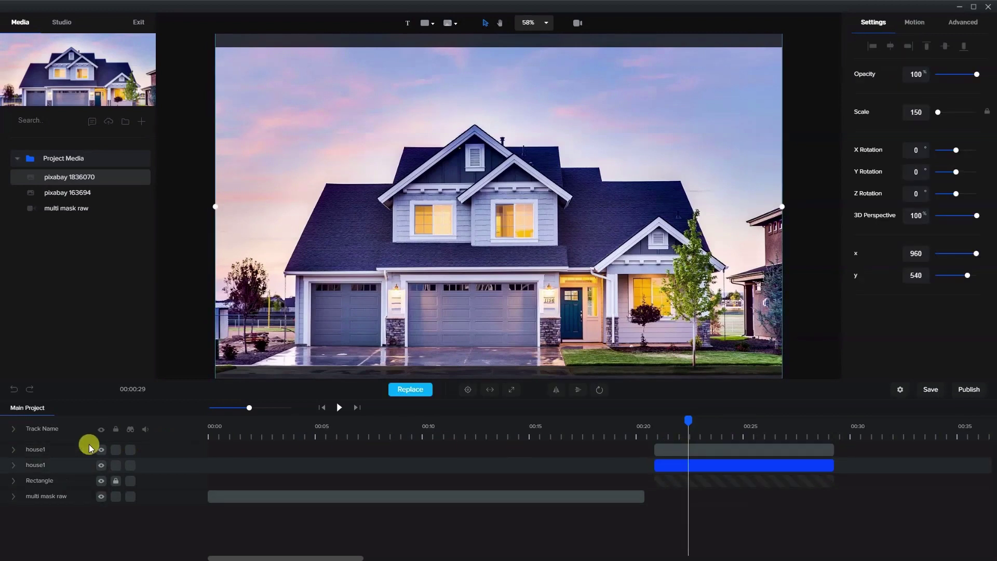
Try naming the upper house copy house2 and shifting its image on the canvas, and undo the changes.
double_click(38, 450)
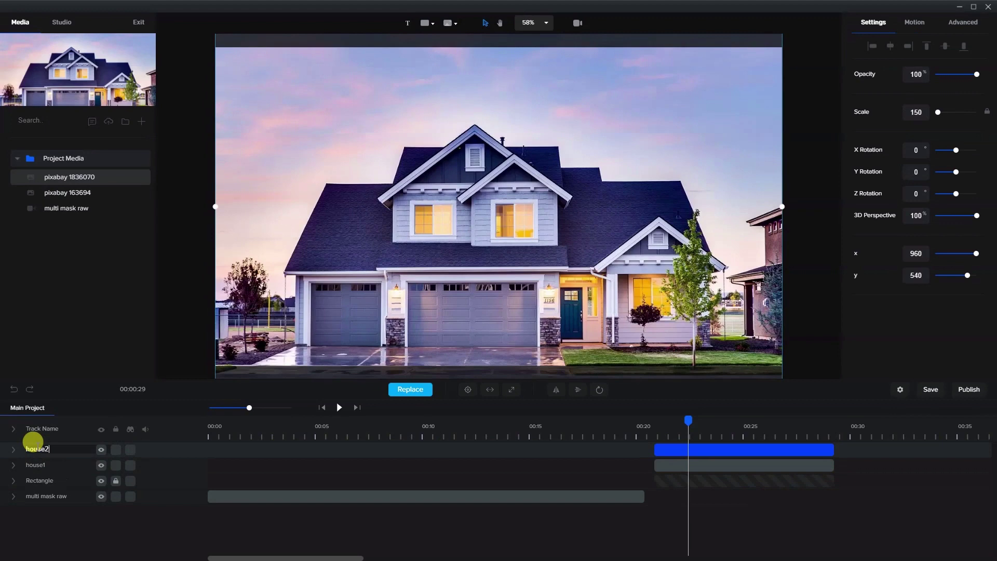
left_click(808, 322)
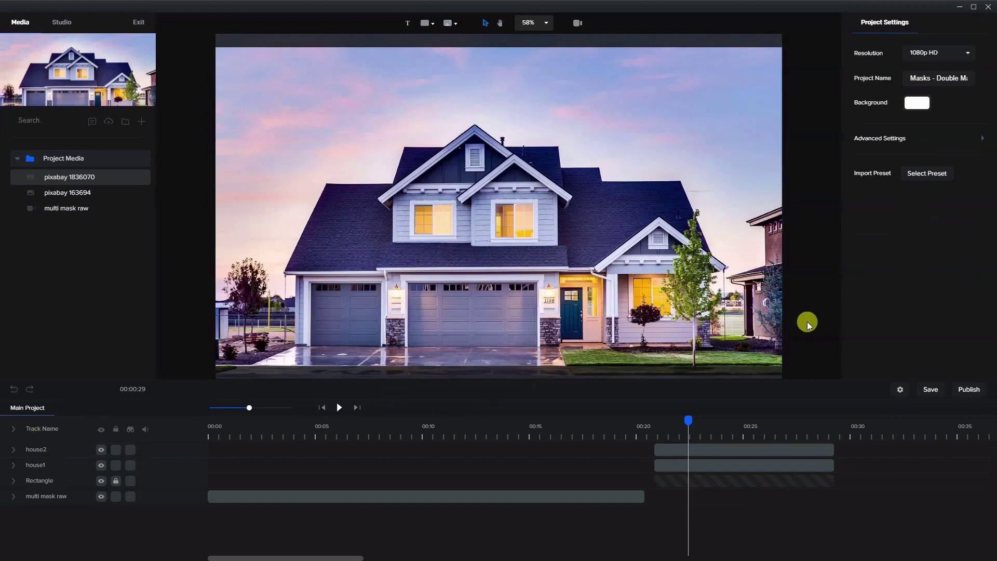
left_click_drag(559, 210, 381, 388)
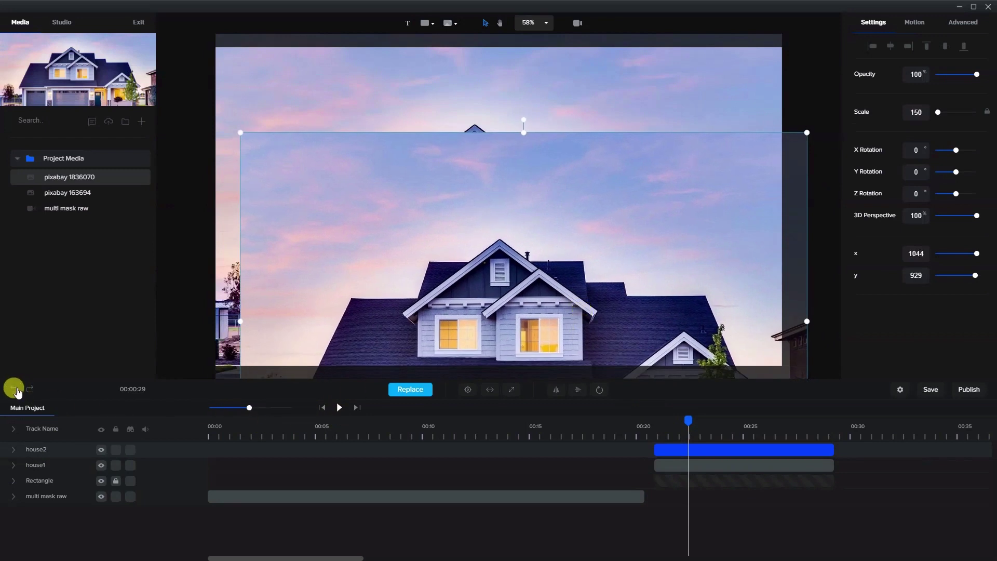
left_click(14, 389)
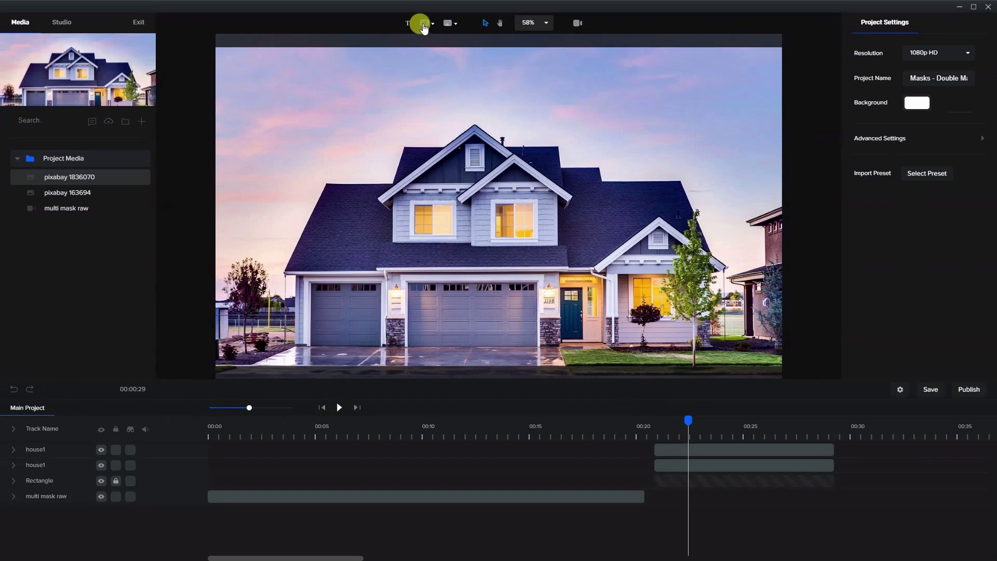
Add a white rectangle and reshape it into a near-square over the left half of the house, centred at about x 553, y 580.
left_click(426, 23)
left_click(390, 81)
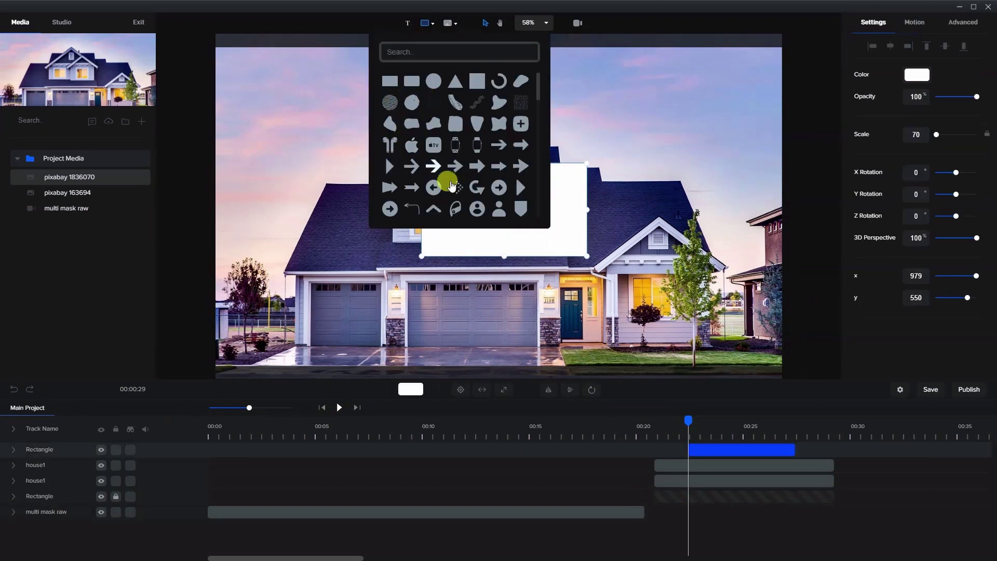
left_click_drag(527, 240, 334, 323)
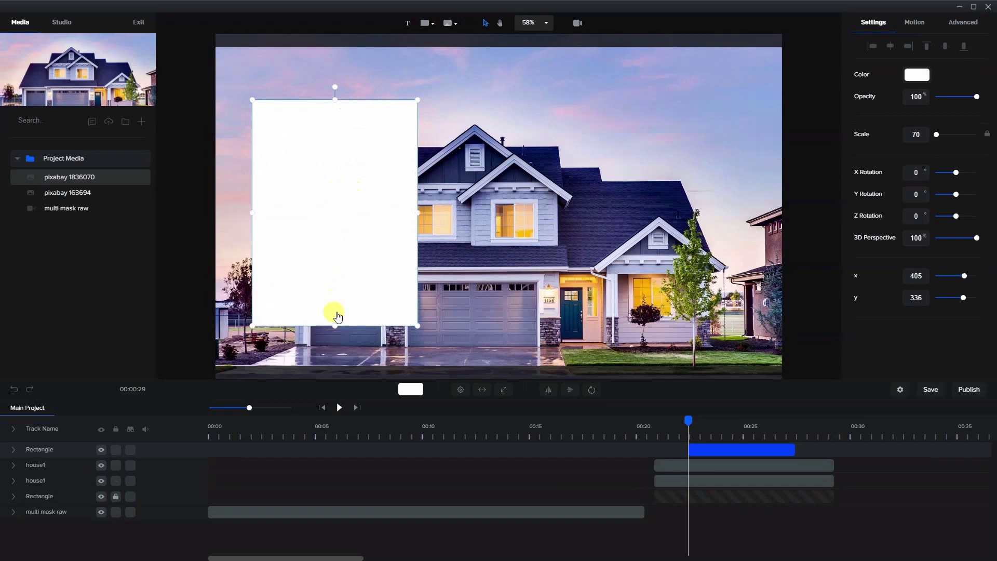
left_click_drag(418, 213, 497, 213)
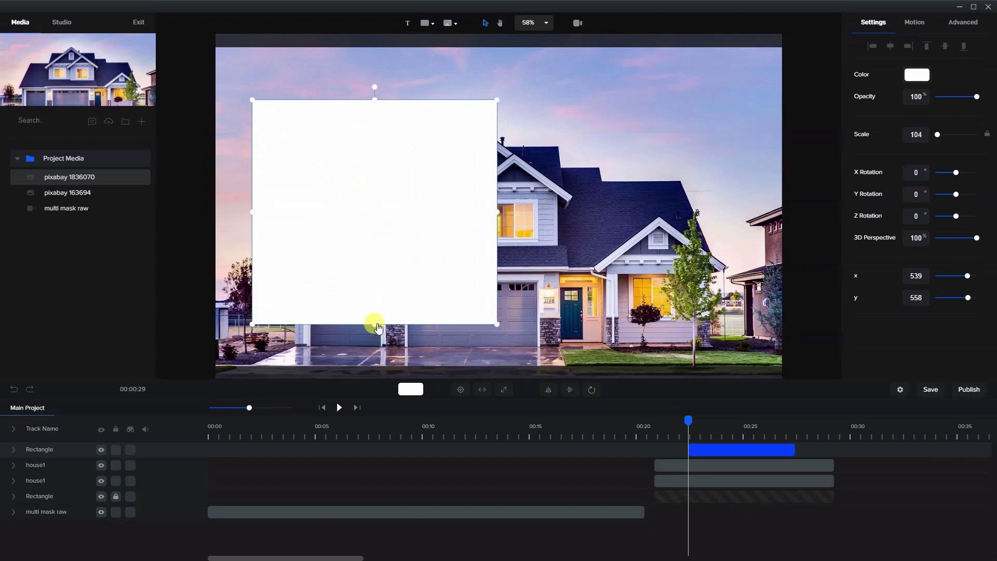
left_click_drag(374, 324, 372, 328)
left_click_drag(376, 104, 370, 82)
left_click_drag(359, 148, 366, 161)
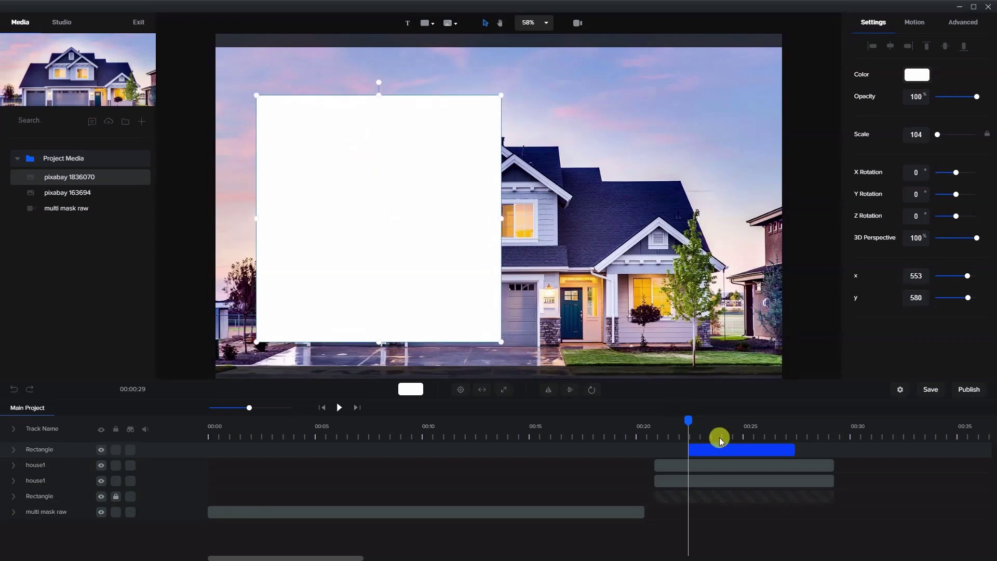
Align the new rectangle's clip with the house clips, running from about 00:21 to 00:29.
left_click_drag(718, 448, 684, 448)
left_click_drag(743, 445, 821, 446)
left_click(768, 431)
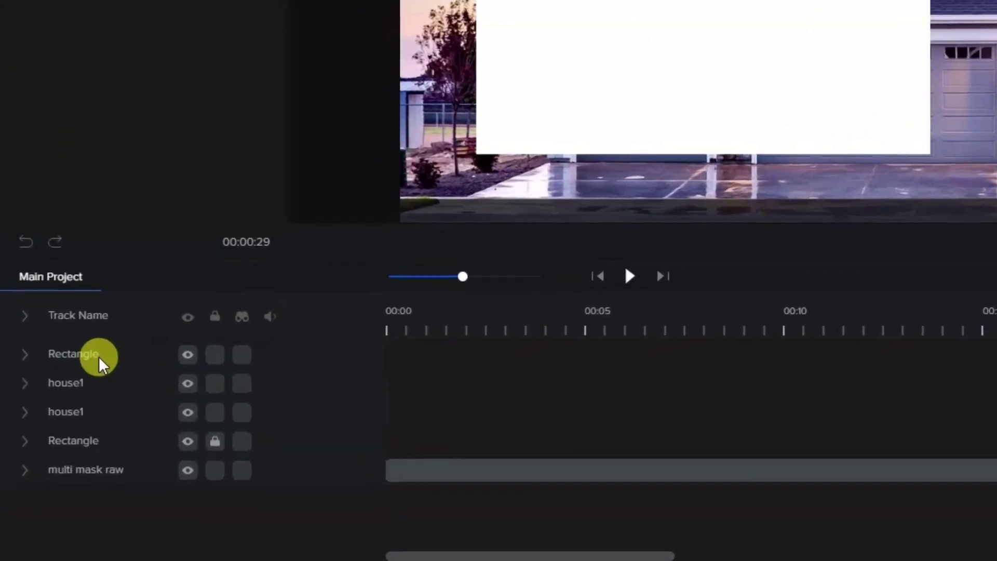
Rename the new unlocked rectangle's track as Mask1.
double_click(64, 429)
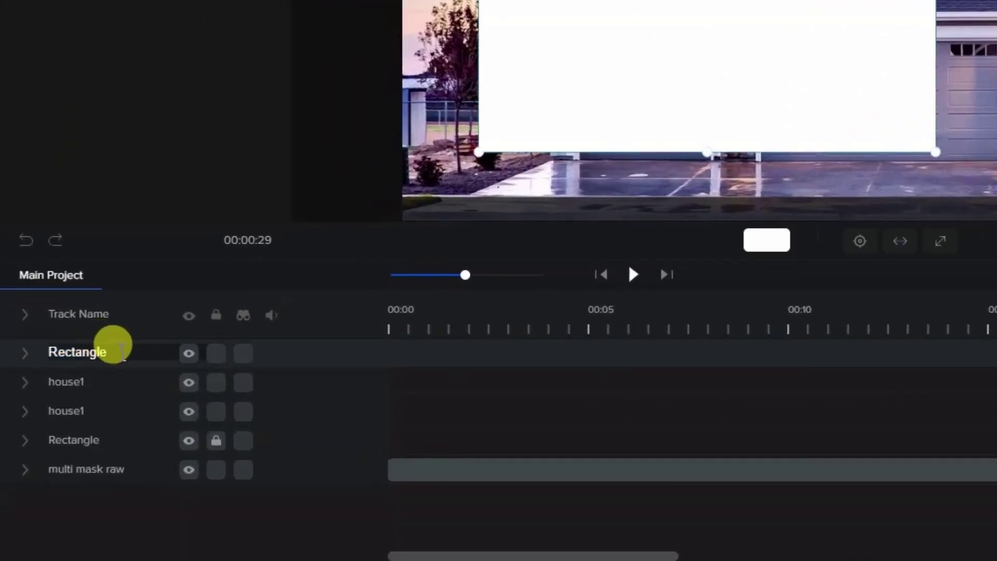
left_click(40, 355)
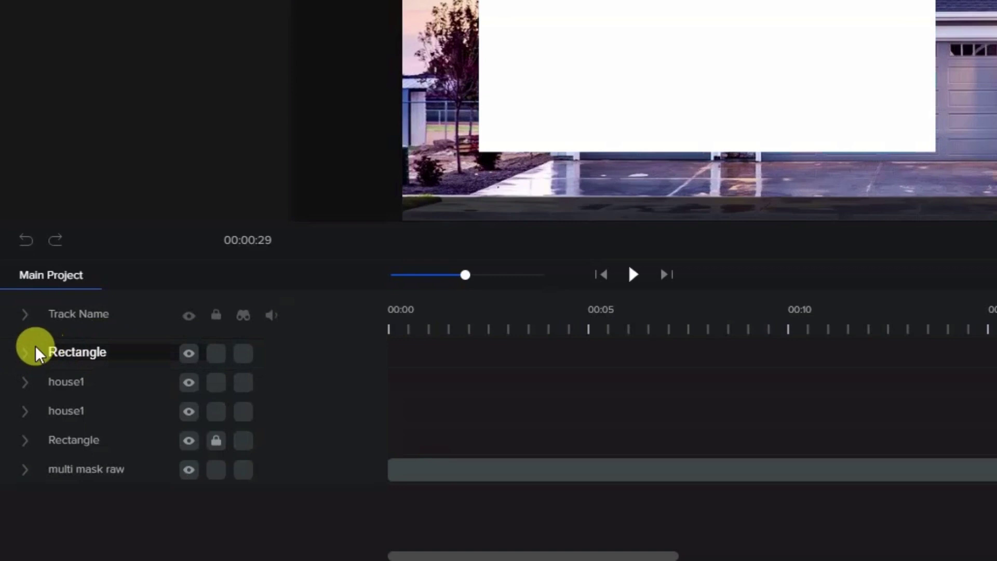
double_click(79, 342)
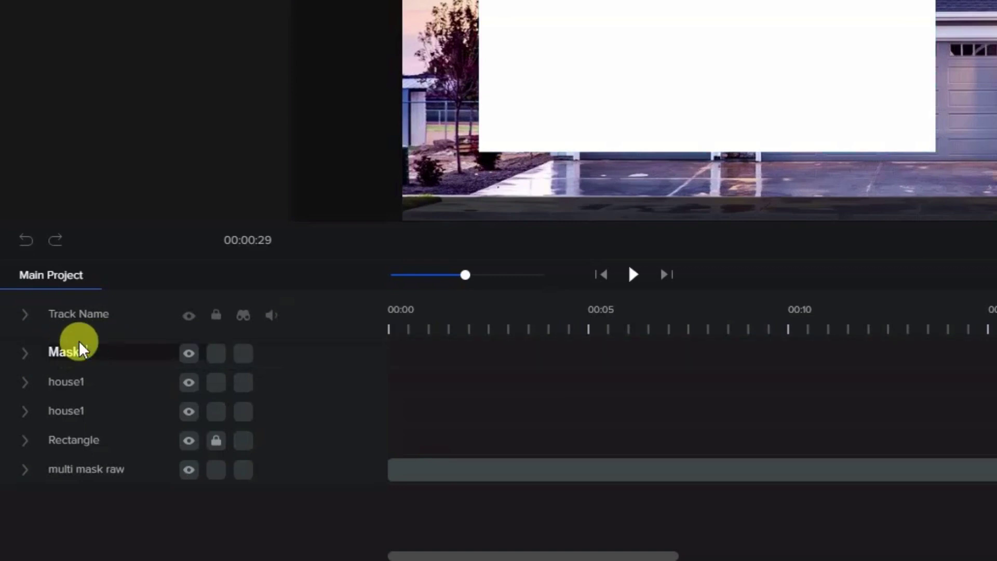
type("Mask1")
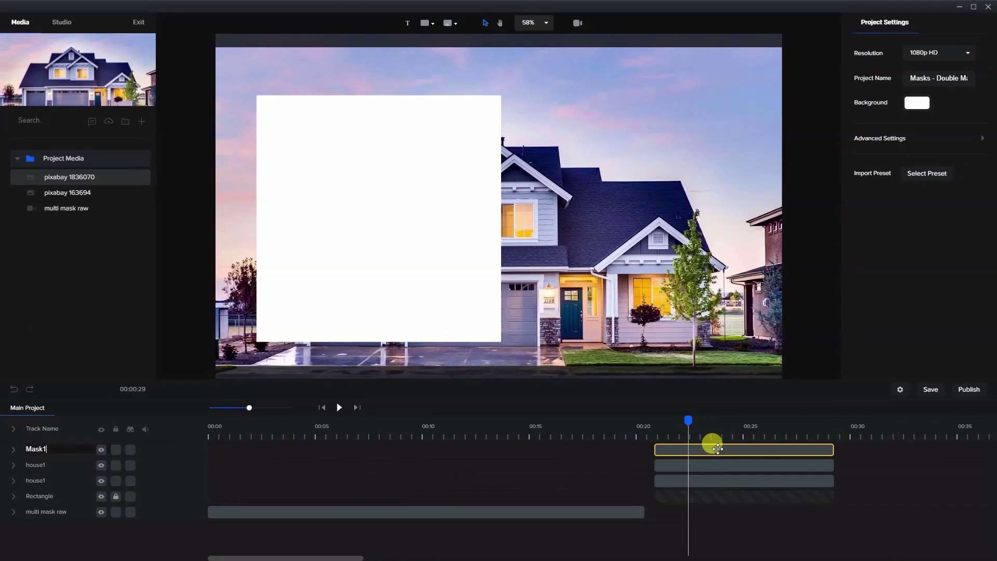
Duplicate the Mask1 clip and rename the upper copy's track as Mask2.
left_click(717, 448)
right_click(718, 449)
left_click(727, 456)
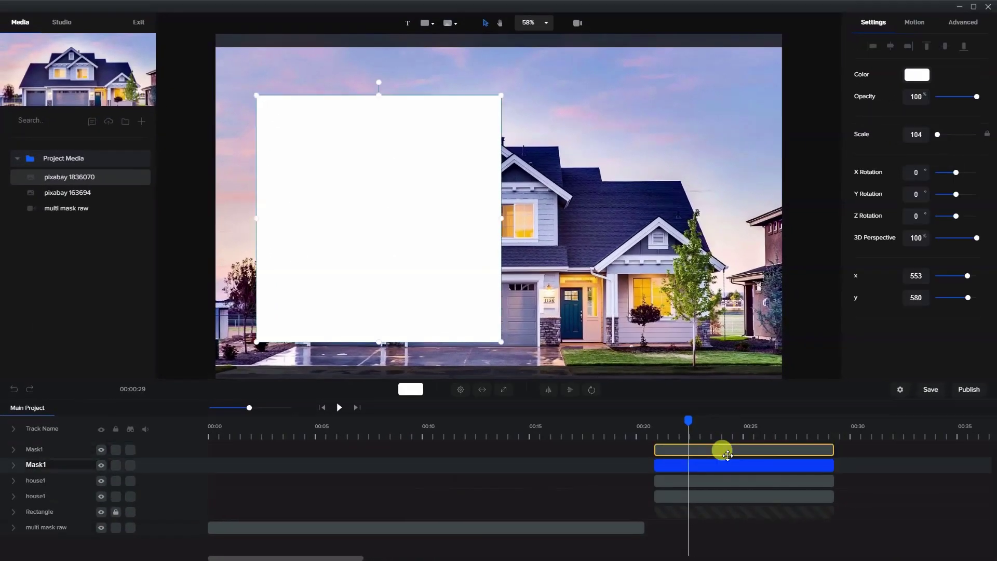
double_click(38, 448)
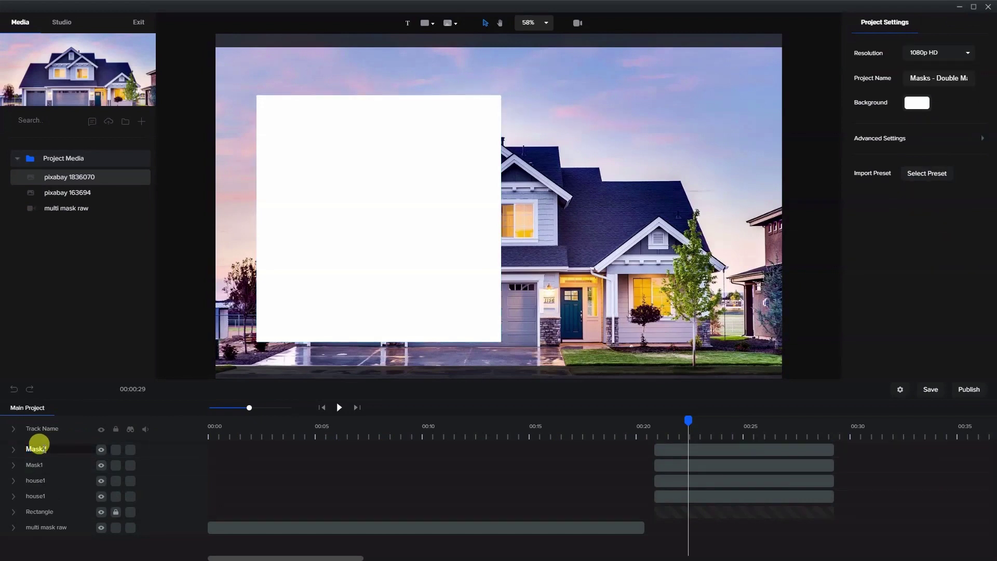
left_click(334, 258)
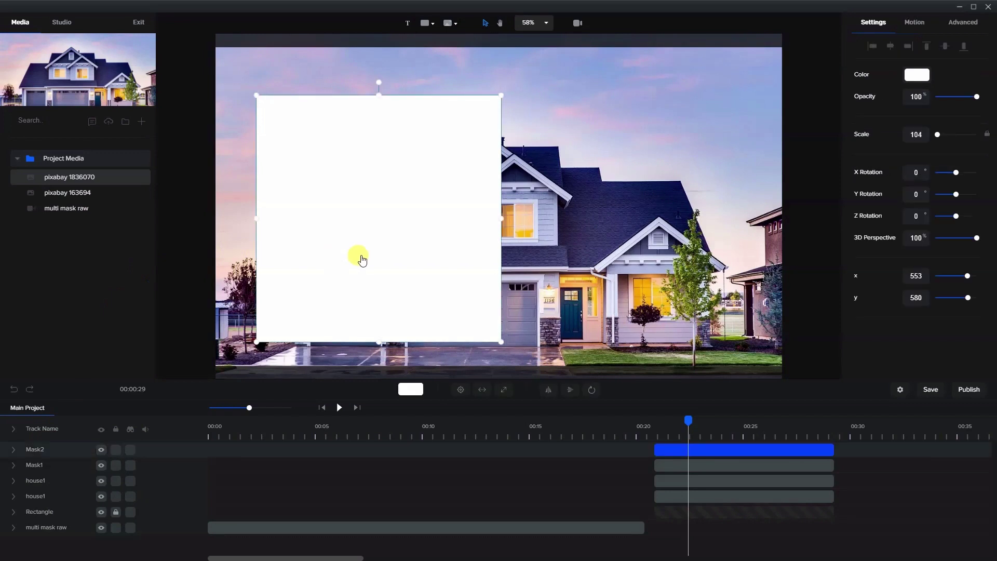
Arrange the two mask squares side by side over the house, with Mask2 on the right at about x 1430, y 584.
left_click_drag(334, 214, 597, 212)
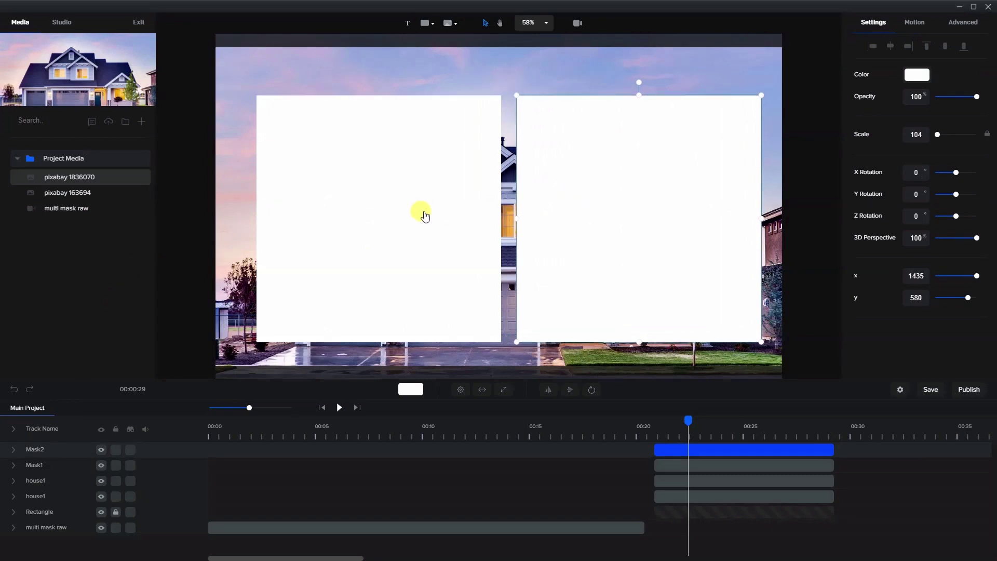
left_click_drag(419, 214, 405, 212)
left_click(534, 267)
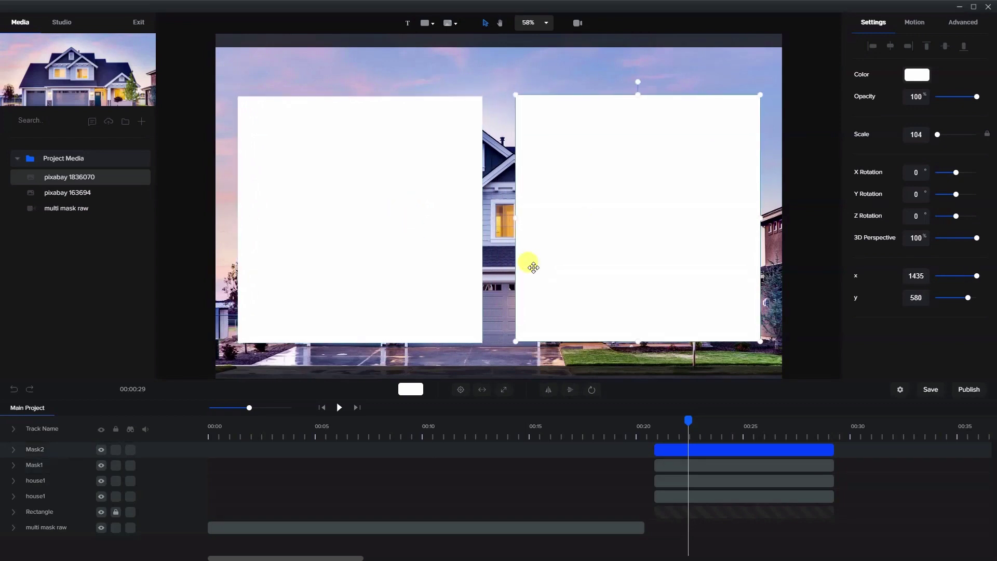
left_click_drag(533, 267, 532, 269)
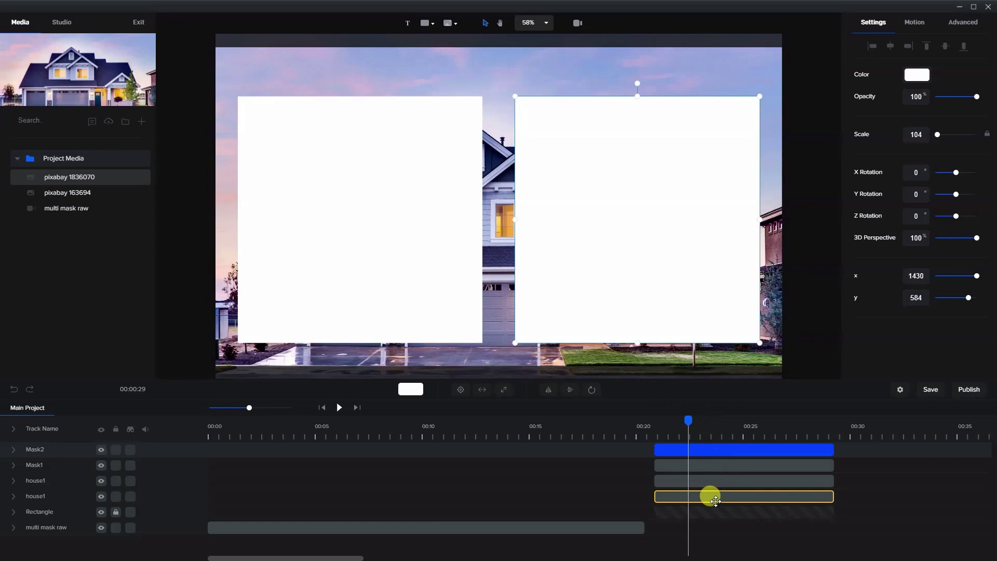
Rename the upper house track as house2 and select the house1 clip.
double_click(47, 481)
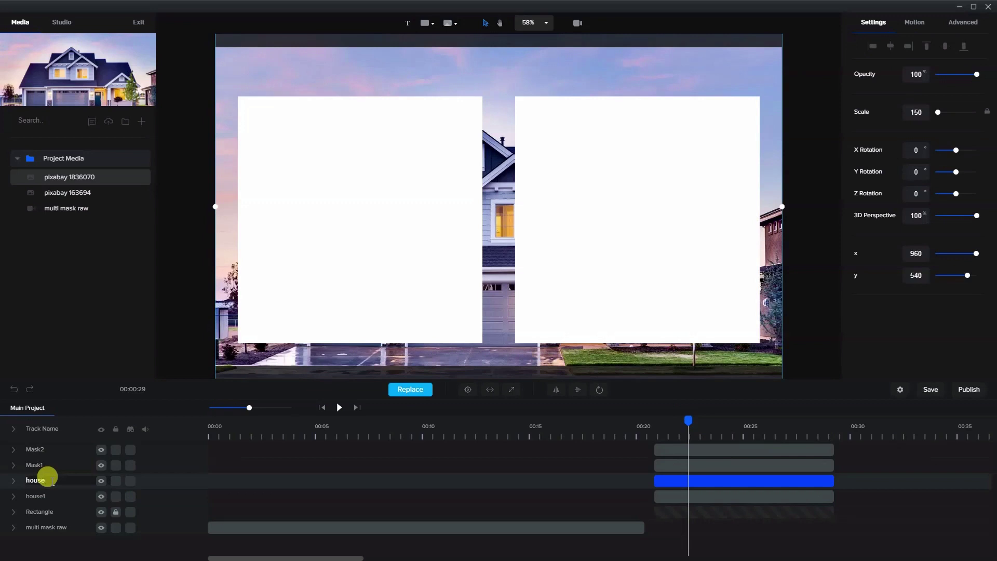
key("Return")
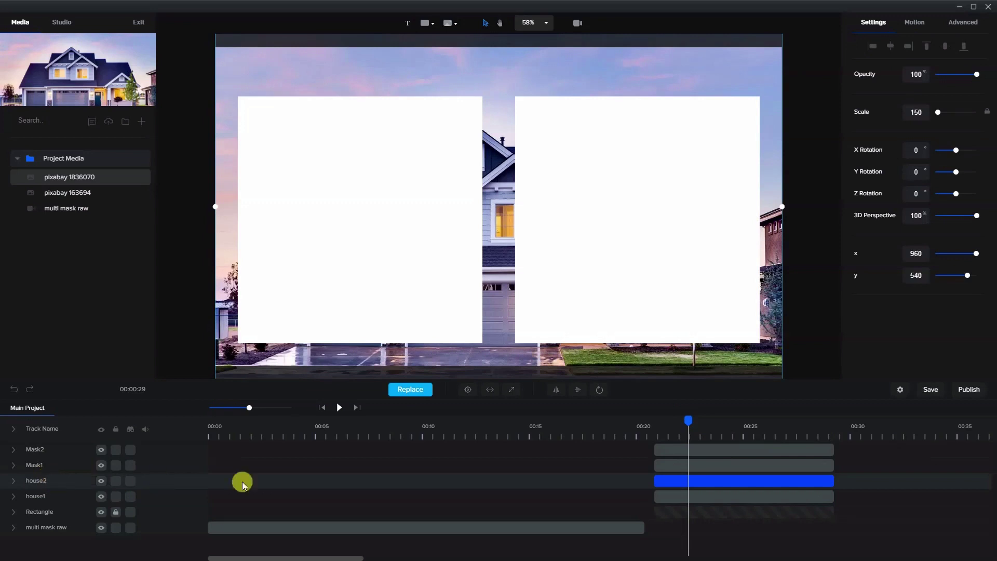
left_click(720, 497)
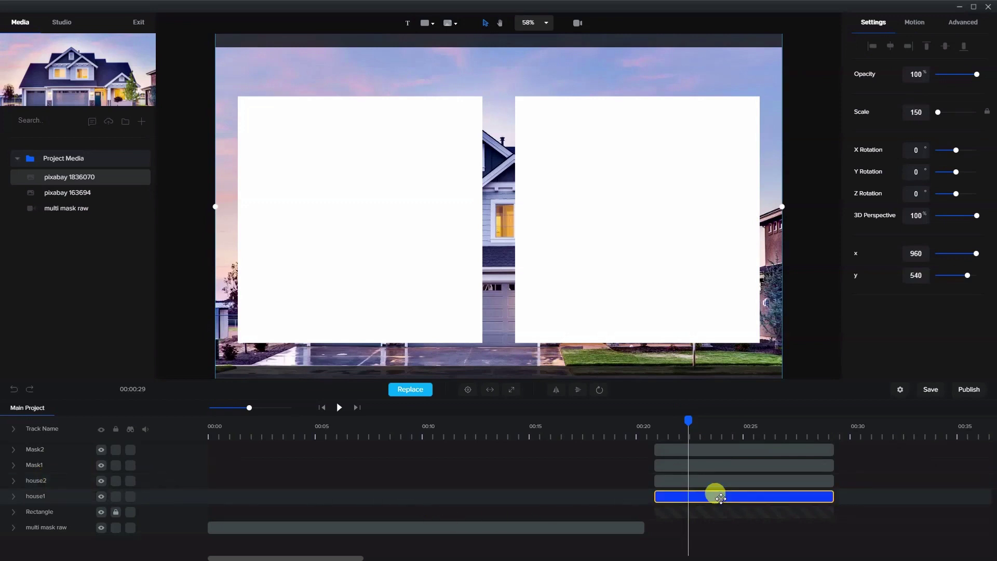
Mask the house1 clip with Mask1 and the house2 clip with Mask2.
right_click(714, 486)
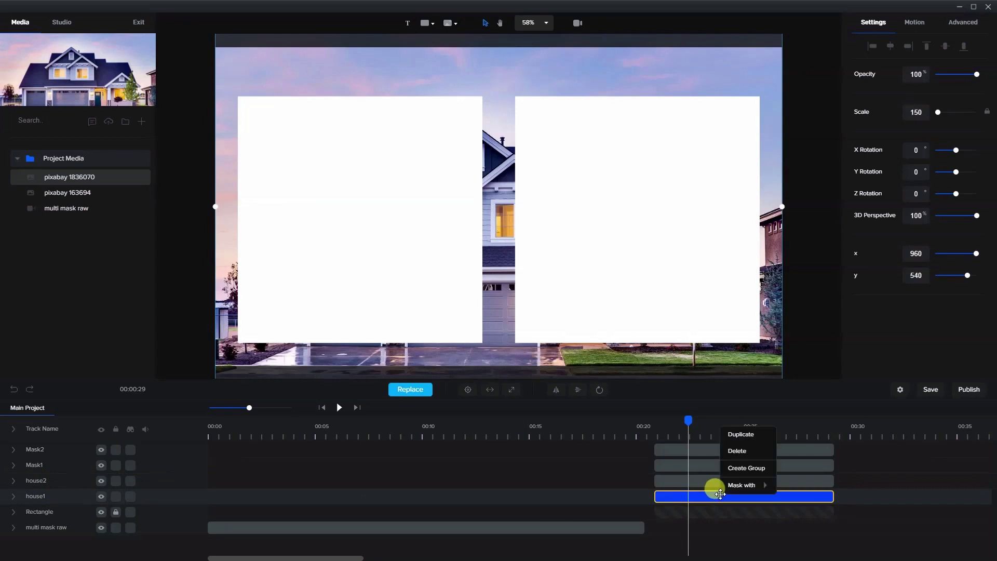
mouse_move(736, 491)
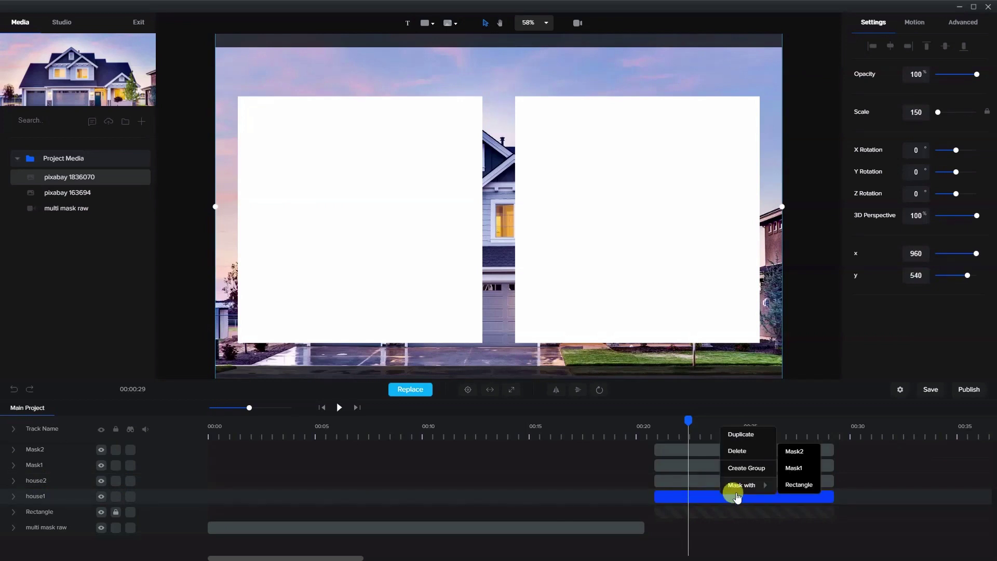
left_click(794, 468)
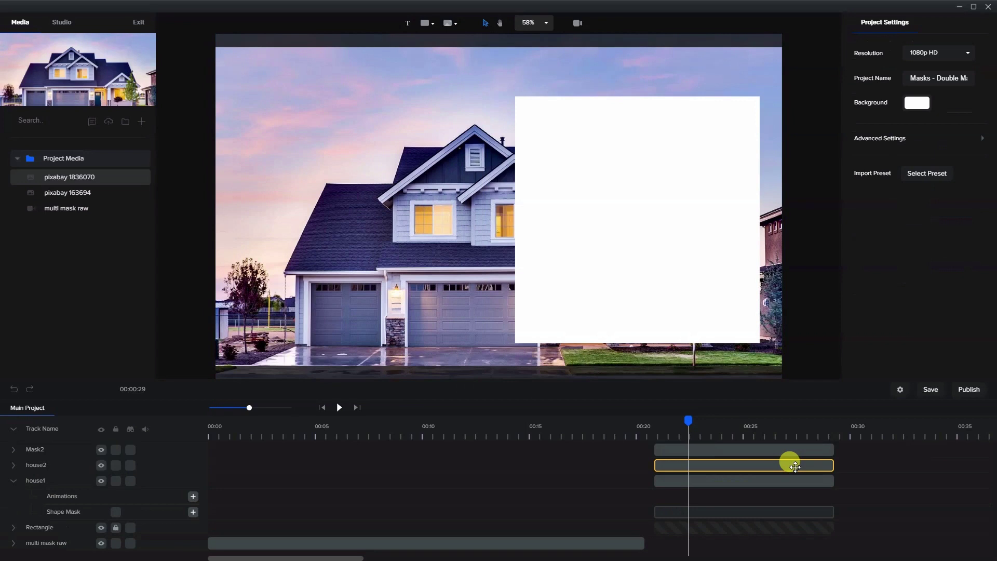
right_click(704, 465)
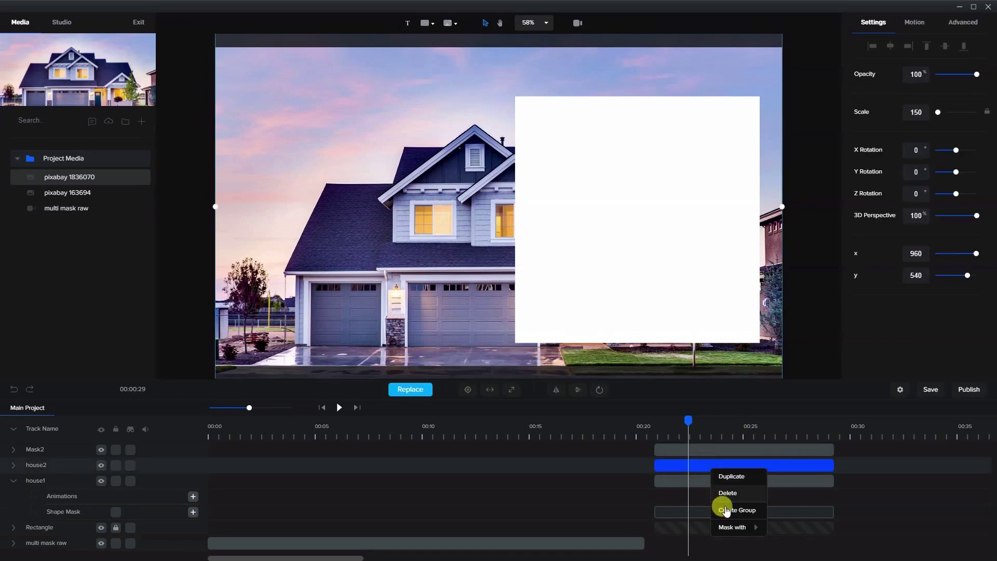
mouse_move(733, 529)
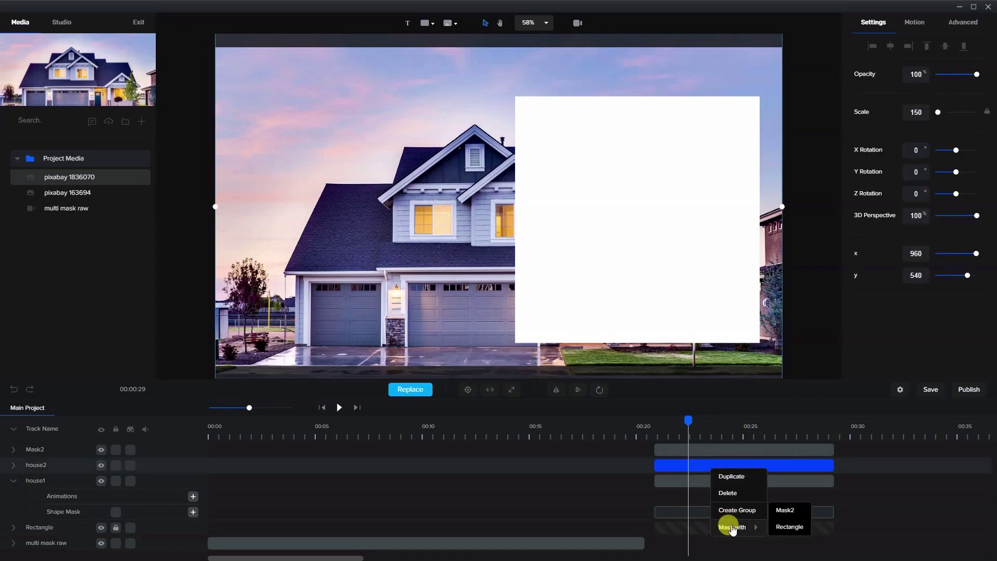
left_click(784, 511)
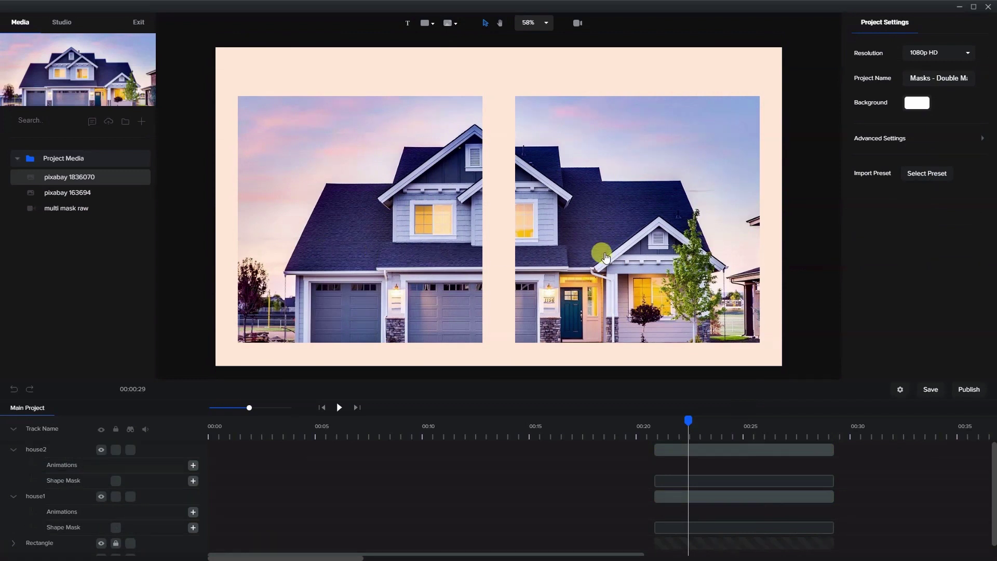
Try moving the house2 photo inside its mask to about x 1152, y 345, and undo the move.
left_click(396, 258)
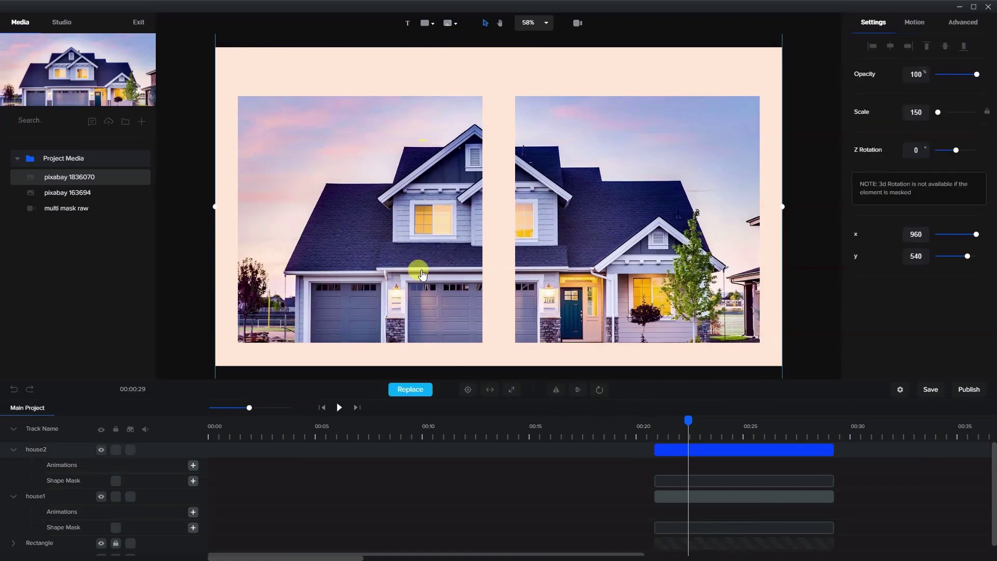
left_click_drag(414, 267, 473, 206)
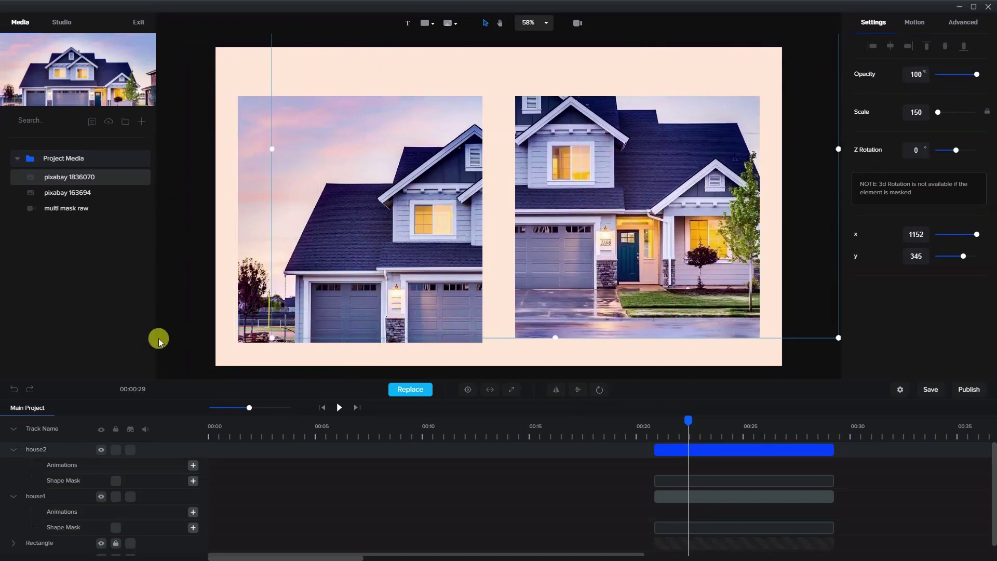
left_click(14, 389)
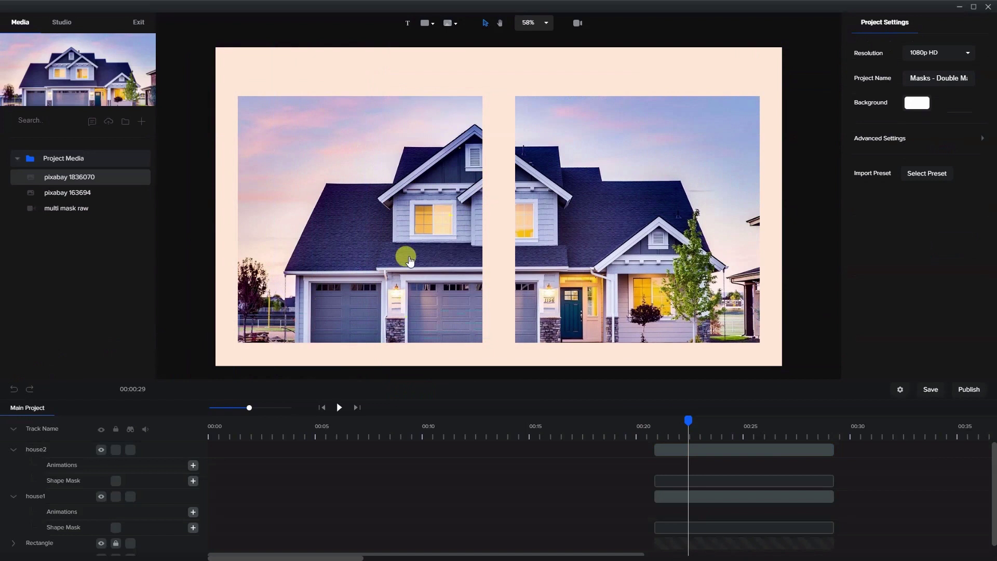
Try moving house2's shape mask to different places over the house photo, and undo all the mask moves.
left_click(711, 485)
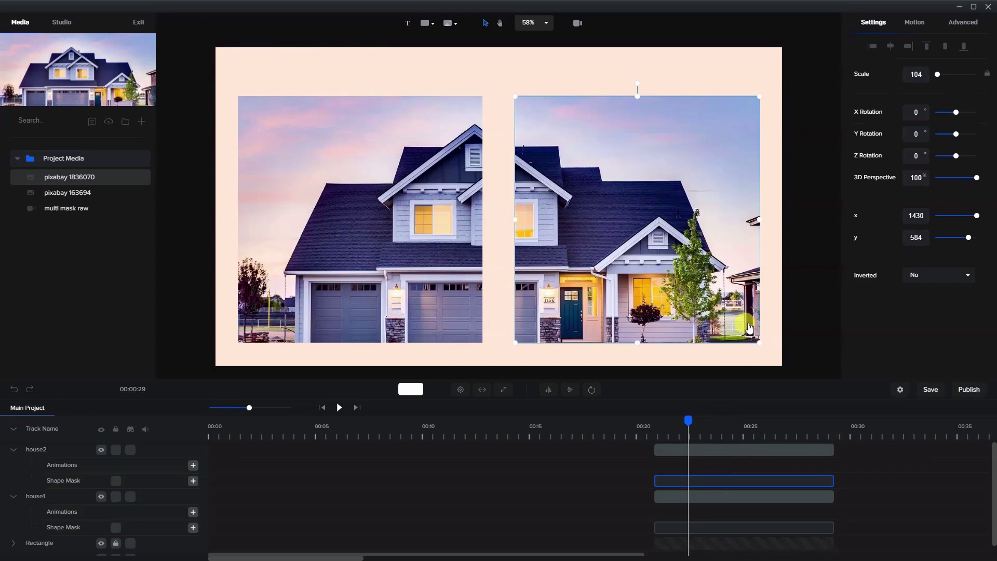
left_click(792, 296)
left_click_drag(792, 297, 724, 294)
left_click_drag(685, 329, 533, 319)
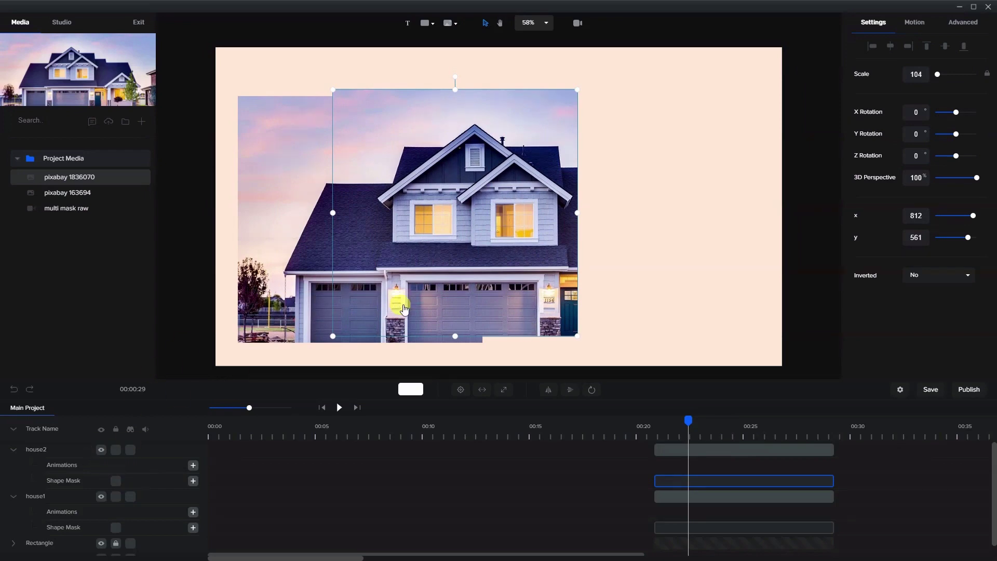
left_click(547, 279)
left_click_drag(590, 225, 660, 311)
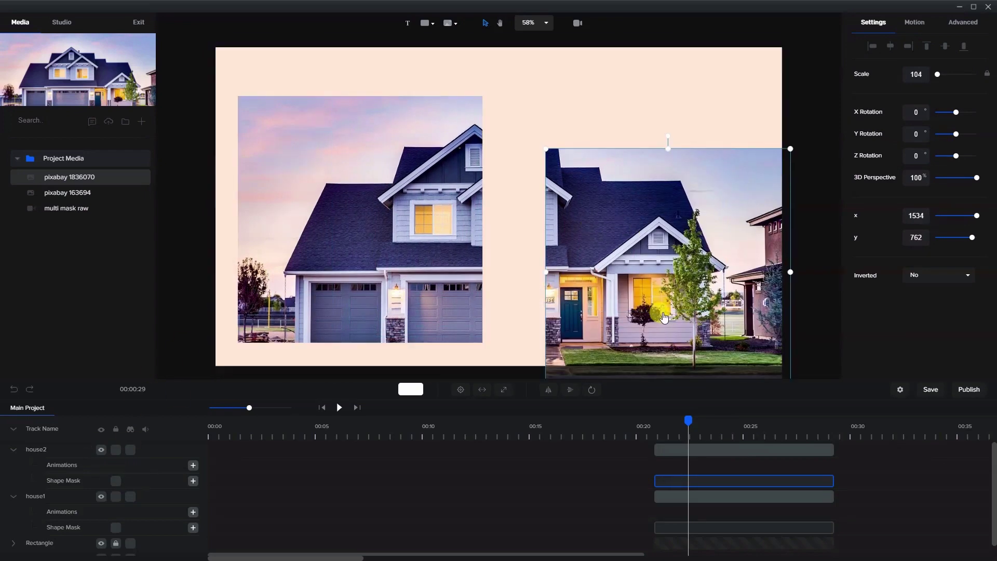
left_click(14, 390)
left_click(14, 390)
left_click(14, 391)
left_click(14, 391)
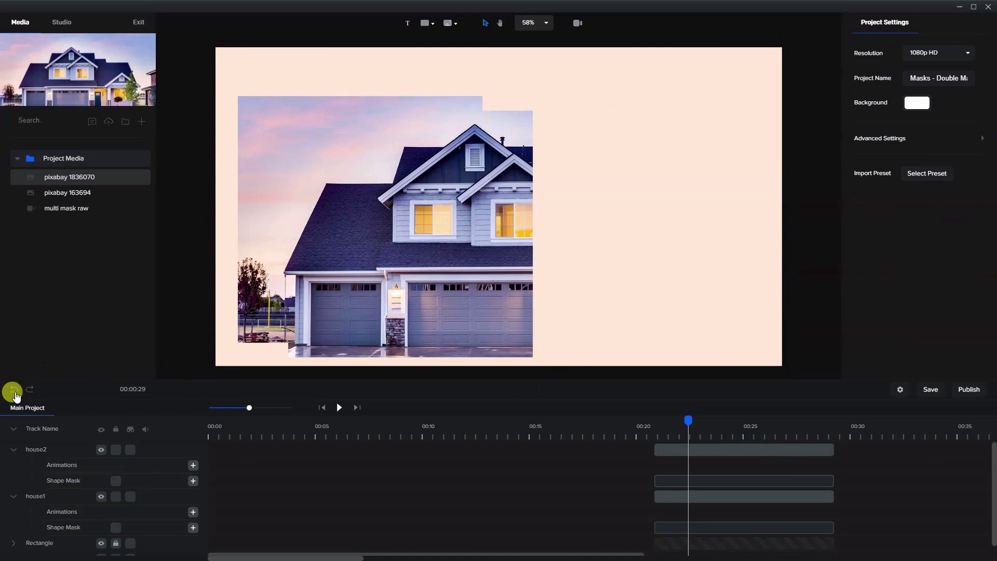
left_click(14, 391)
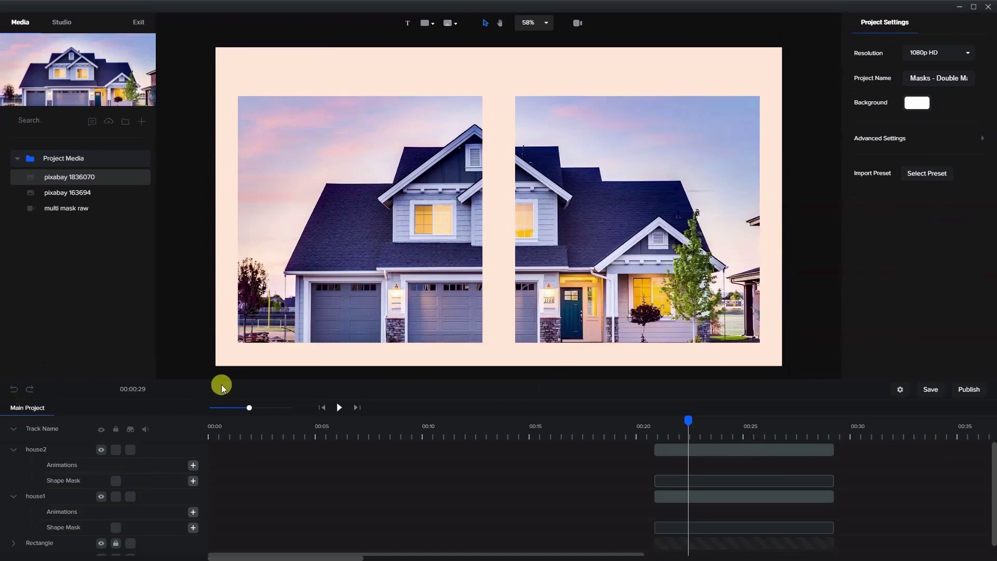
Select the house2 and house1 clips together and shift both photos slightly upward behind their masks.
left_click(681, 451)
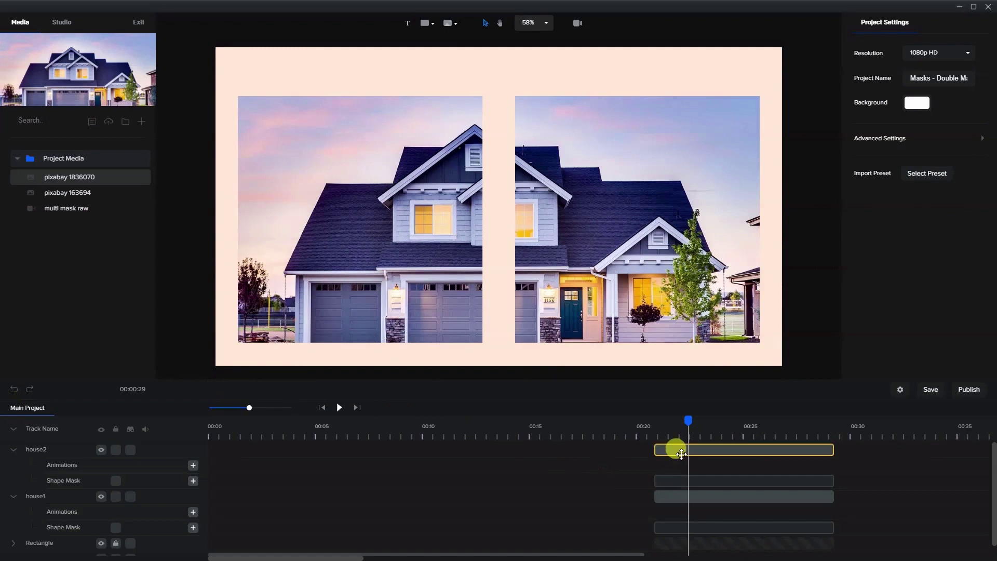
left_click(684, 495, "shift")
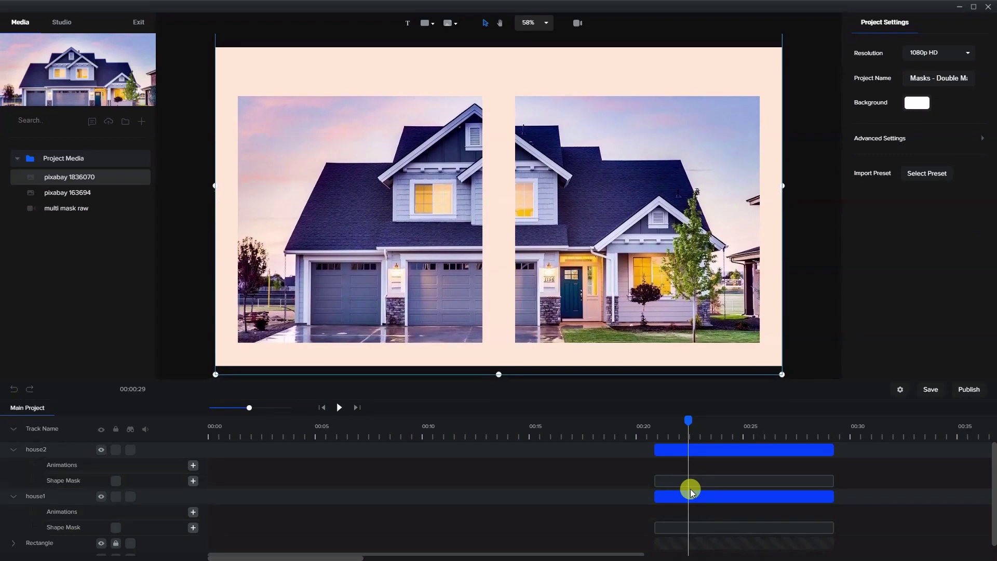
Add the pixabay 163694 window image to the canvas and use Remove Color to key out its white (#ffffff).
left_click(91, 198)
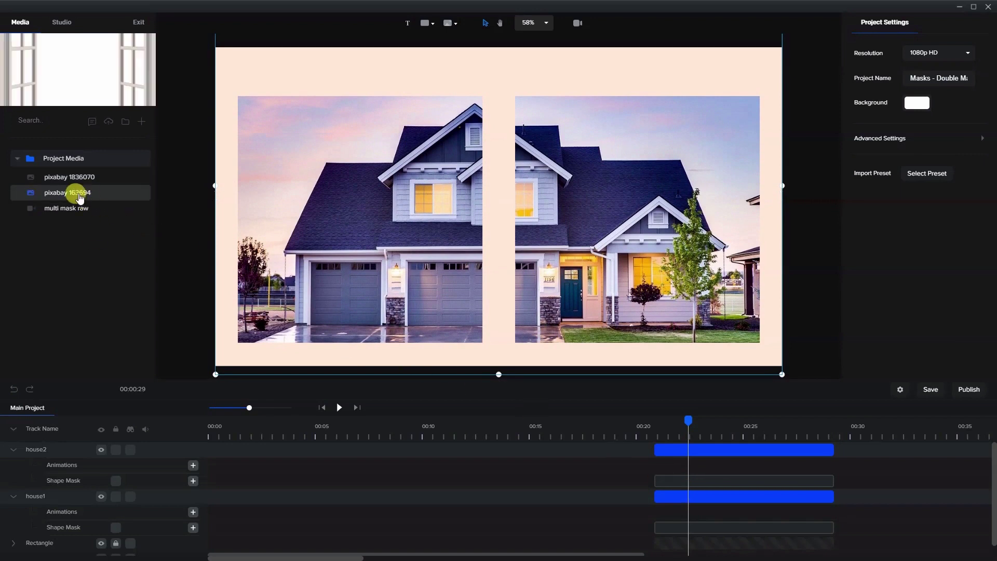
left_click_drag(84, 194, 484, 234)
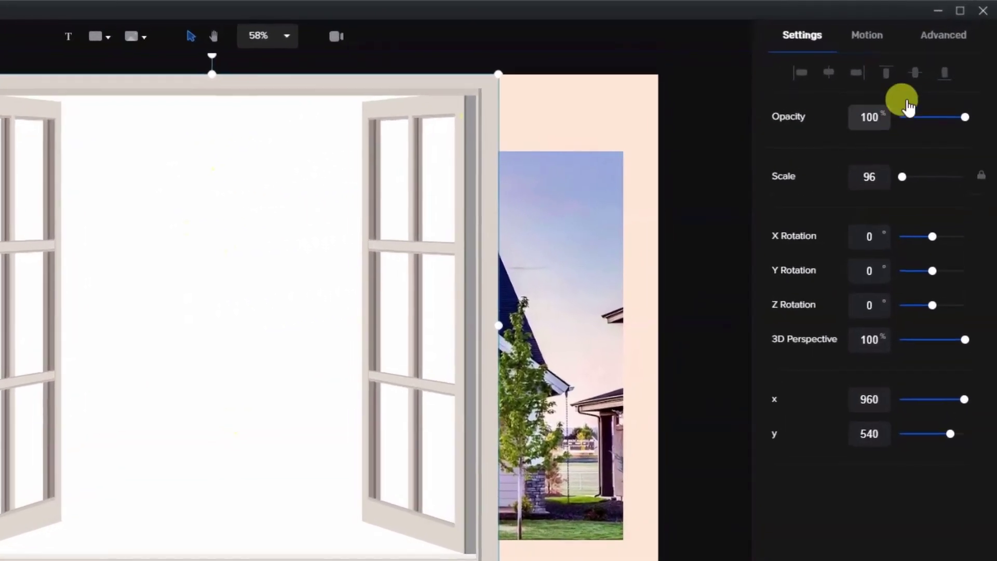
left_click(954, 46)
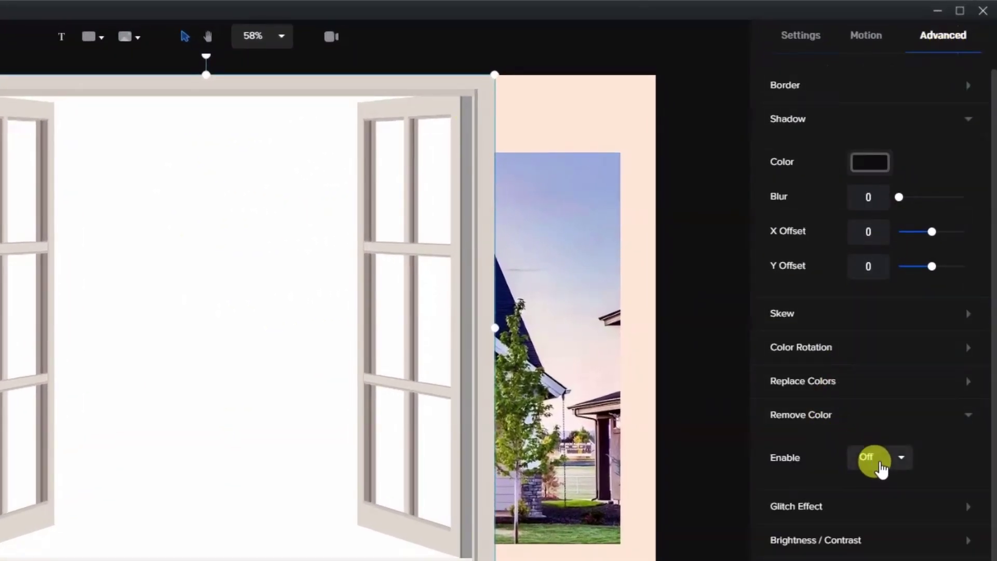
left_click(870, 486)
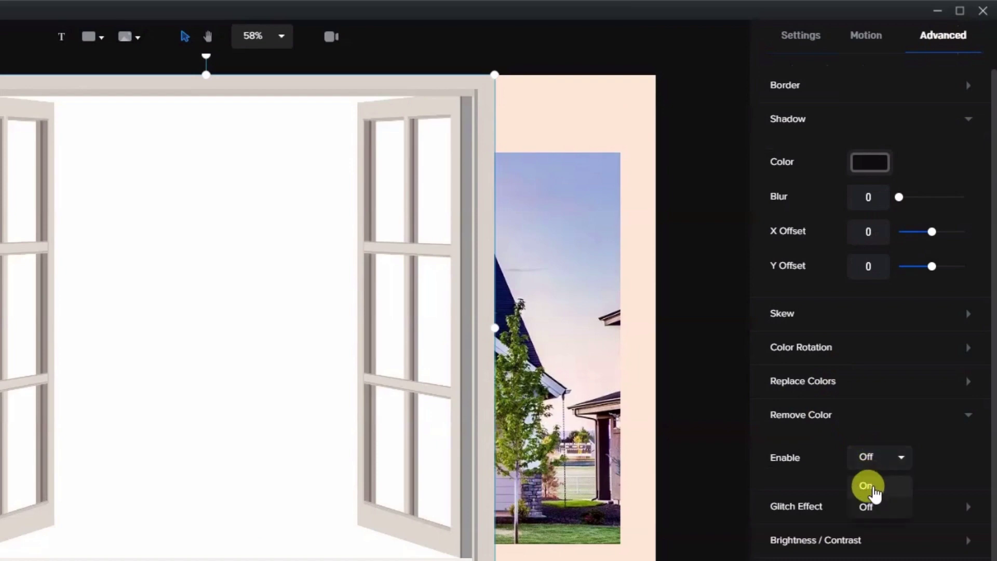
left_click(931, 494)
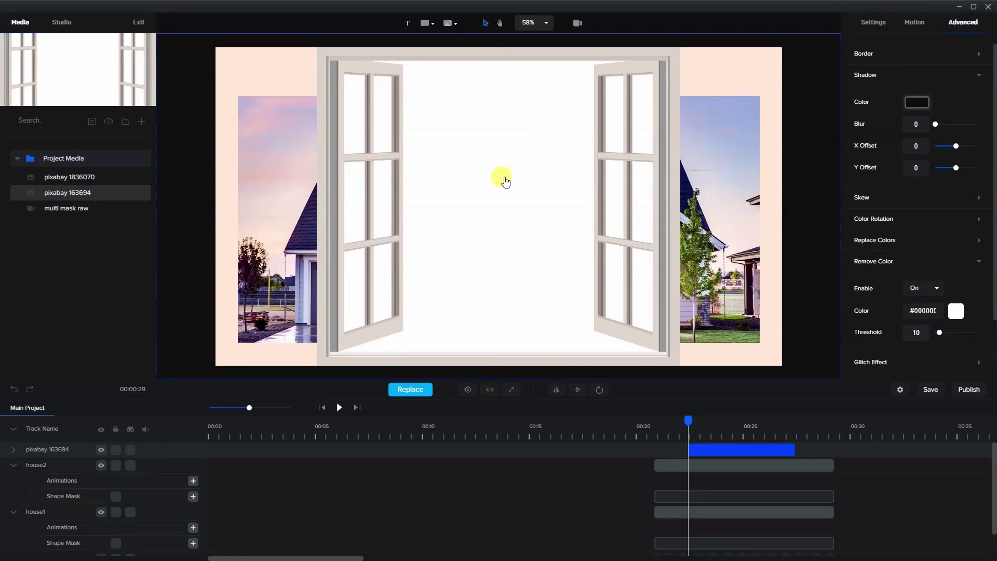
left_click(505, 180)
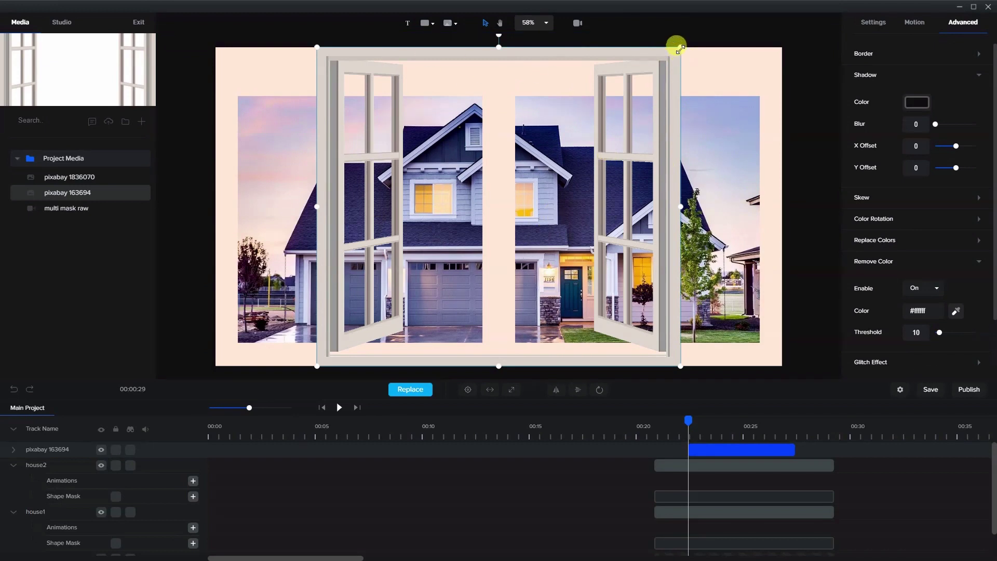
Shrink the window image and fit its frame over the left masked house photo.
left_click_drag(681, 48, 581, 134)
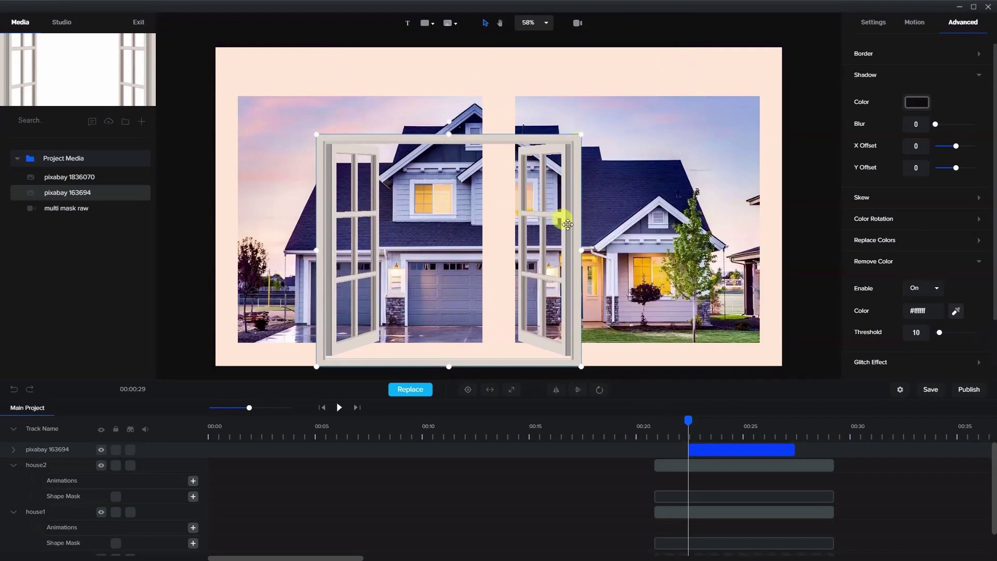
left_click_drag(568, 224, 484, 213)
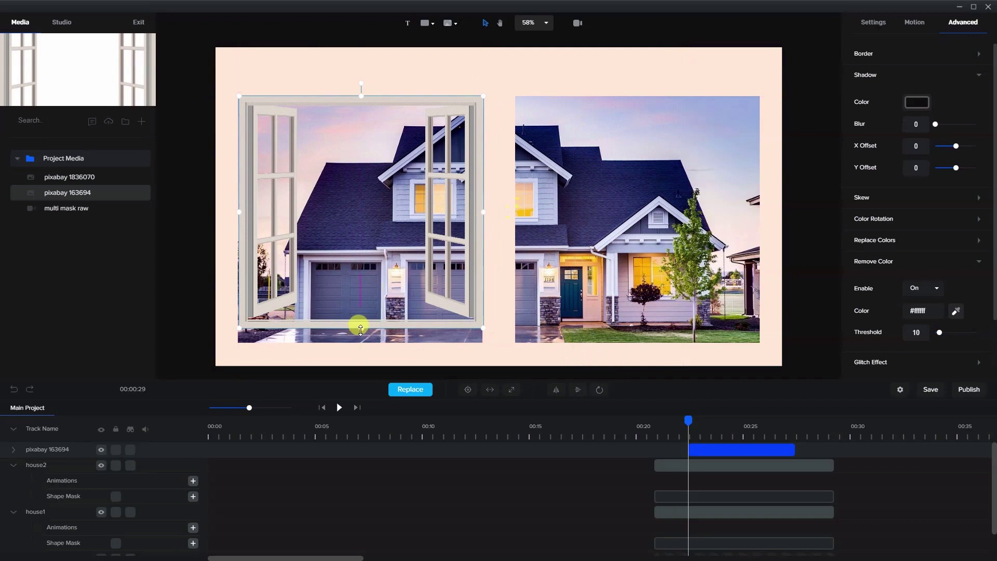
left_click_drag(361, 329, 361, 343)
left_click_drag(241, 220, 229, 219)
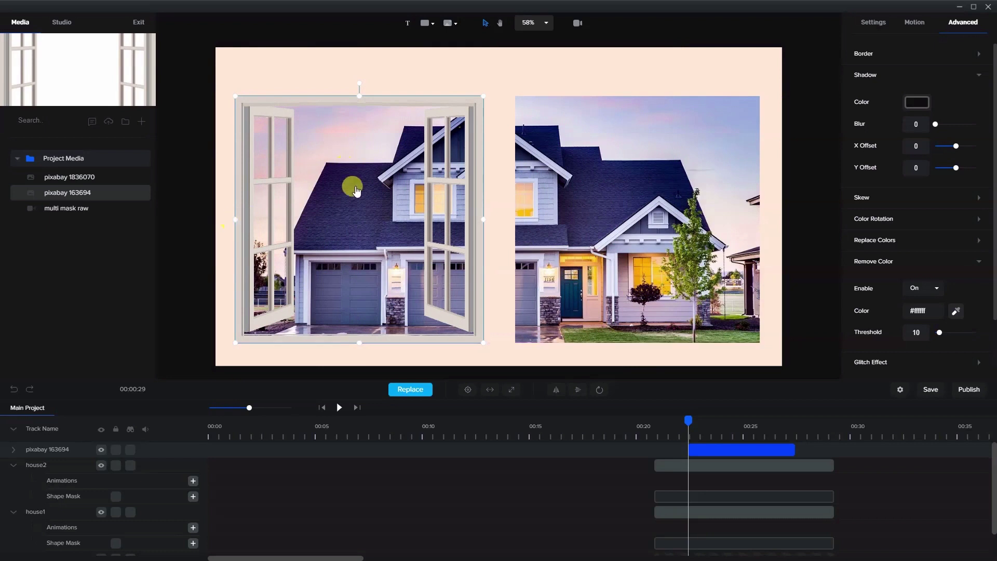
Align the window clip's start with the house clips and extend its end to match theirs.
left_click(720, 455)
left_click_drag(719, 455, 685, 448)
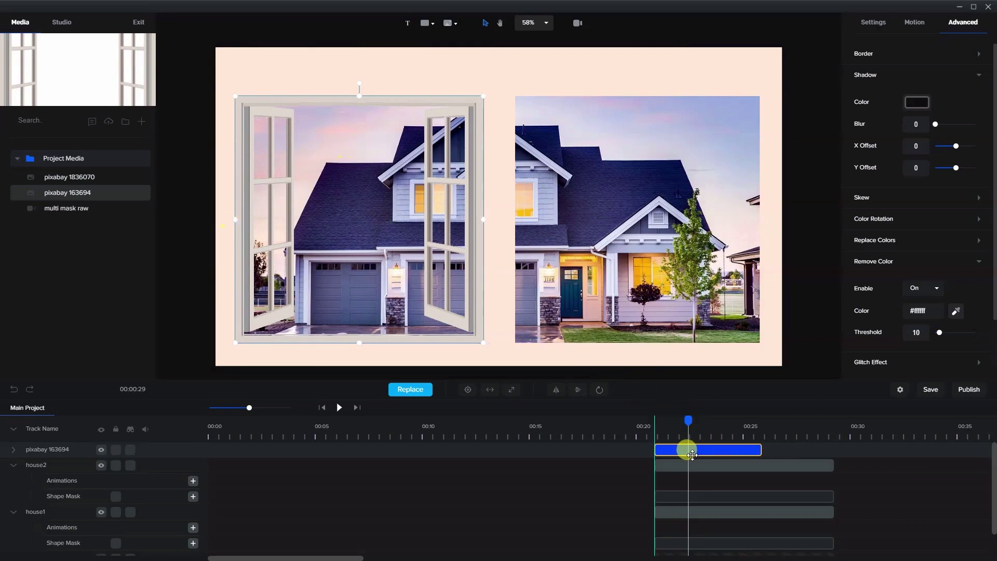
left_click_drag(762, 450, 834, 450)
Duplicate the window clip and place the copy over the right masked house photo.
right_click(799, 453)
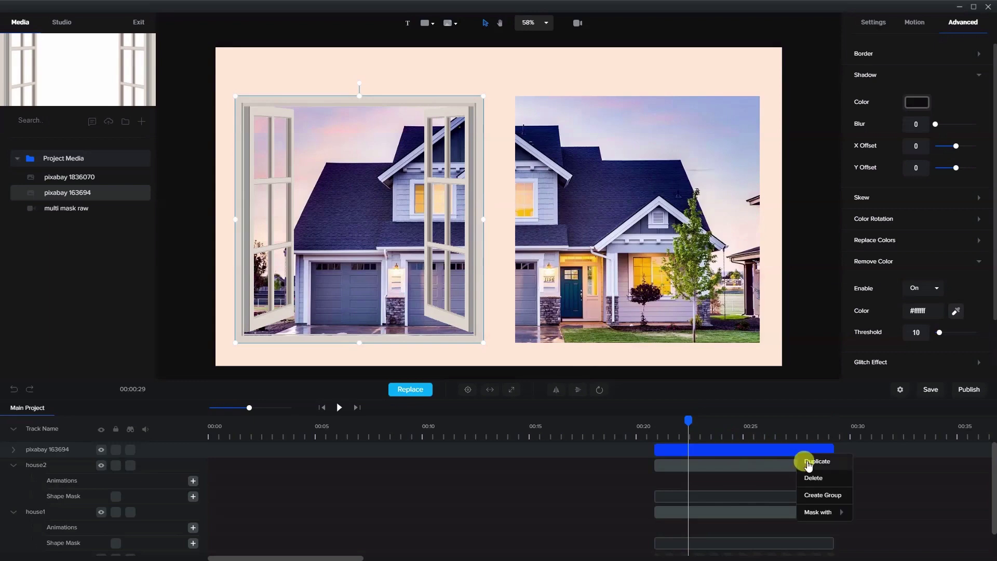
left_click(808, 462)
left_click_drag(475, 278, 753, 274)
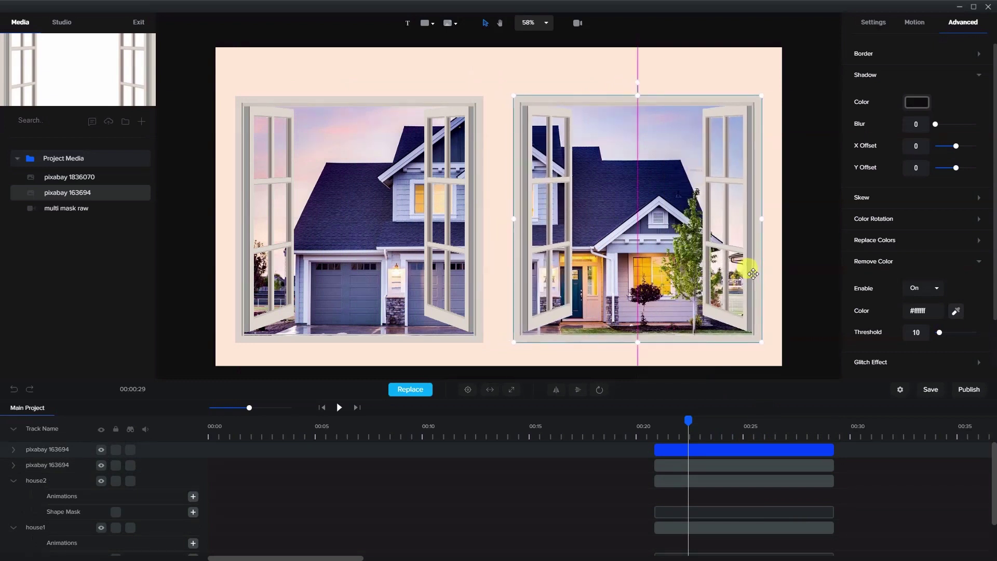
left_click(796, 276)
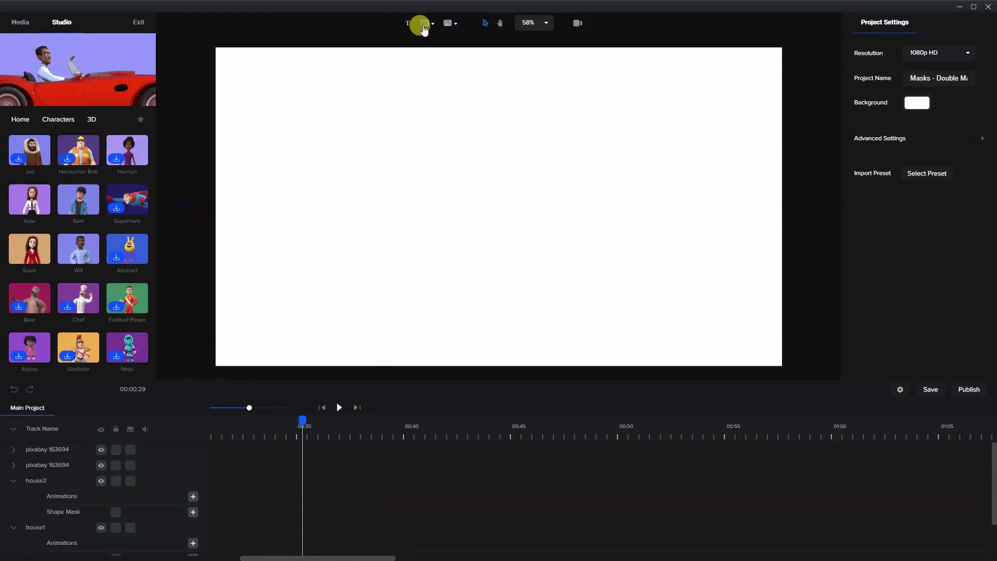
Add a rectangle shape at 00:35 on the timeline and fill it with light mint green #D7FFF0.
left_click(424, 27)
left_click(390, 81)
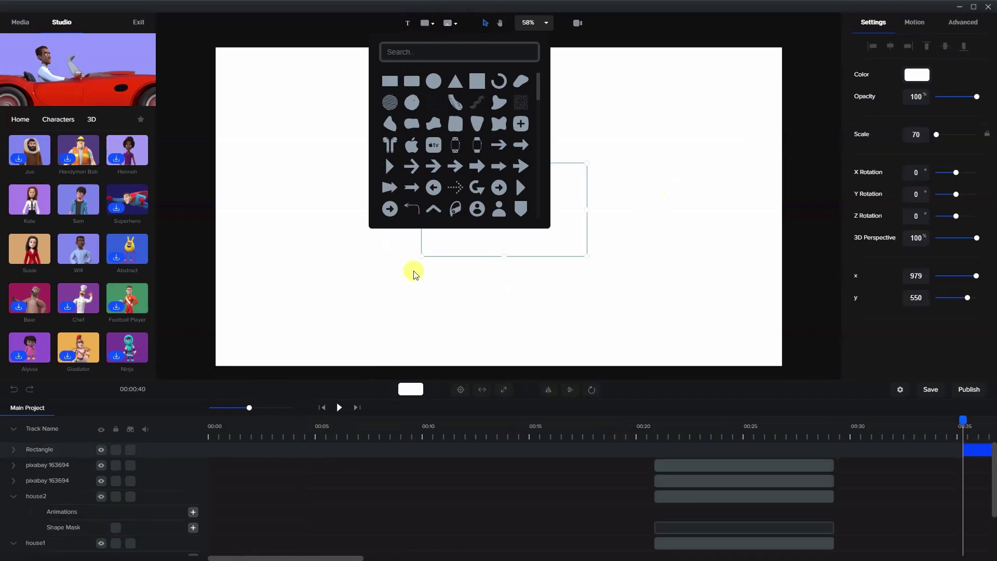
left_click(498, 252)
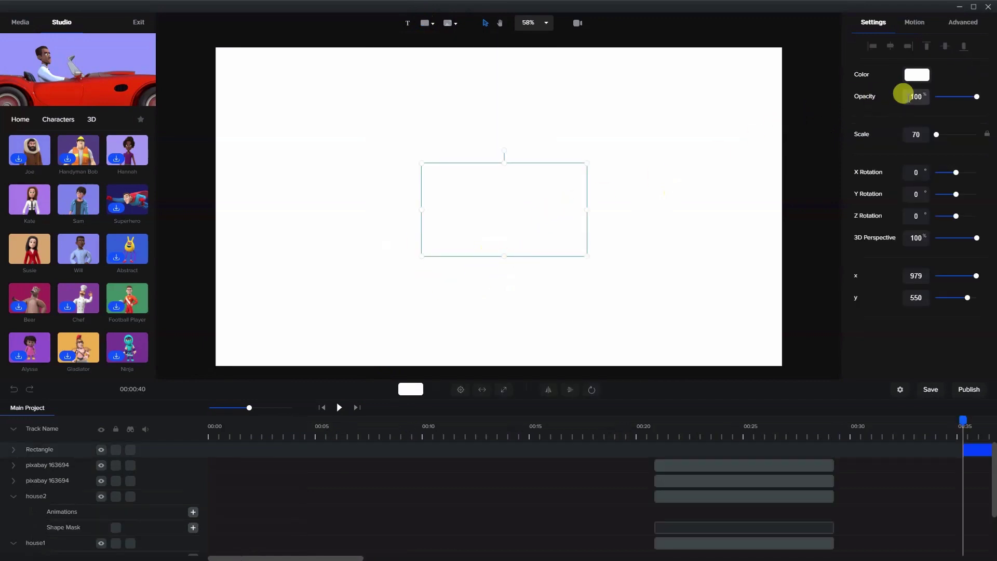
left_click(917, 76)
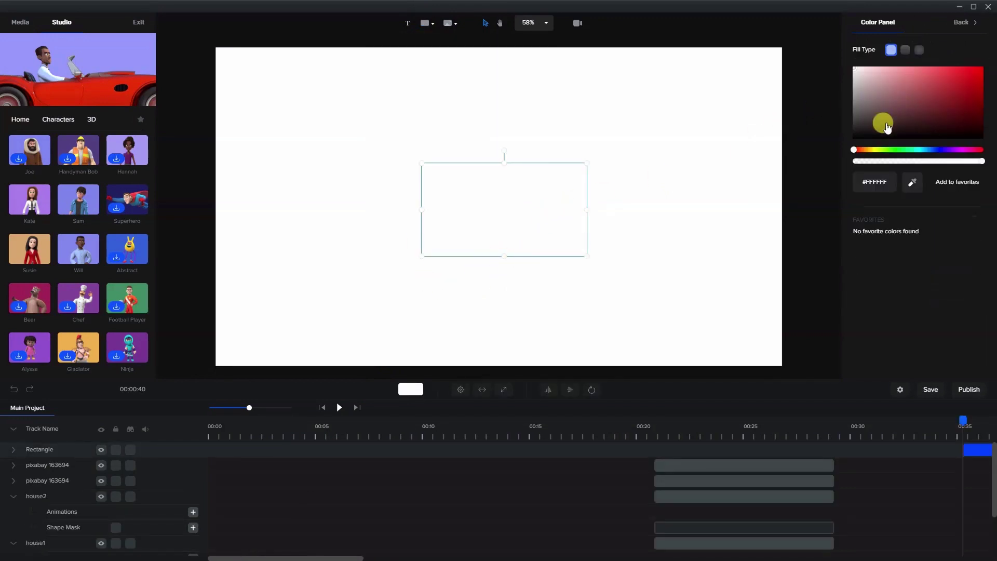
left_click(912, 151)
left_click_drag(886, 71, 875, 65)
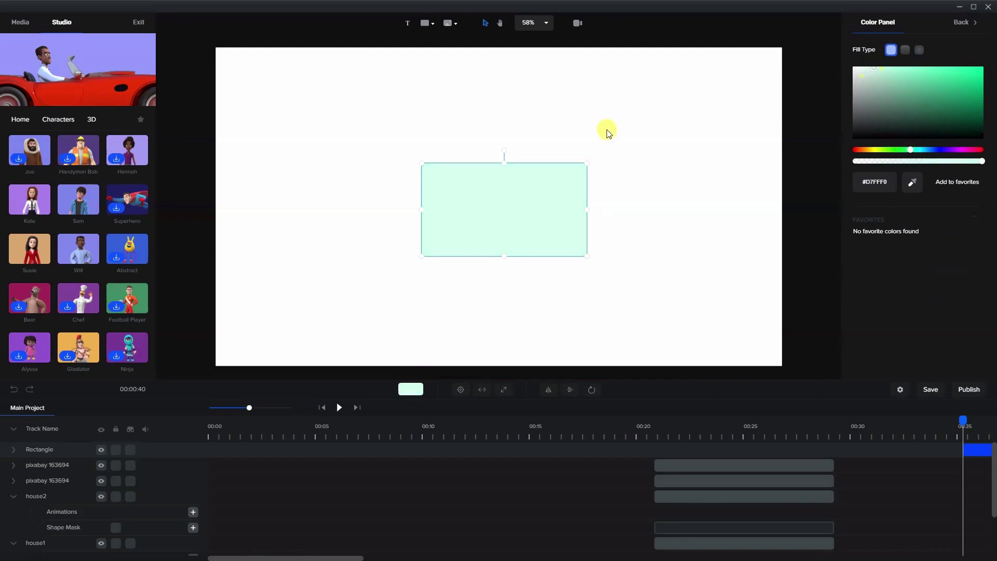
Fit the mint green rectangle to the full canvas as a background.
left_click(505, 391)
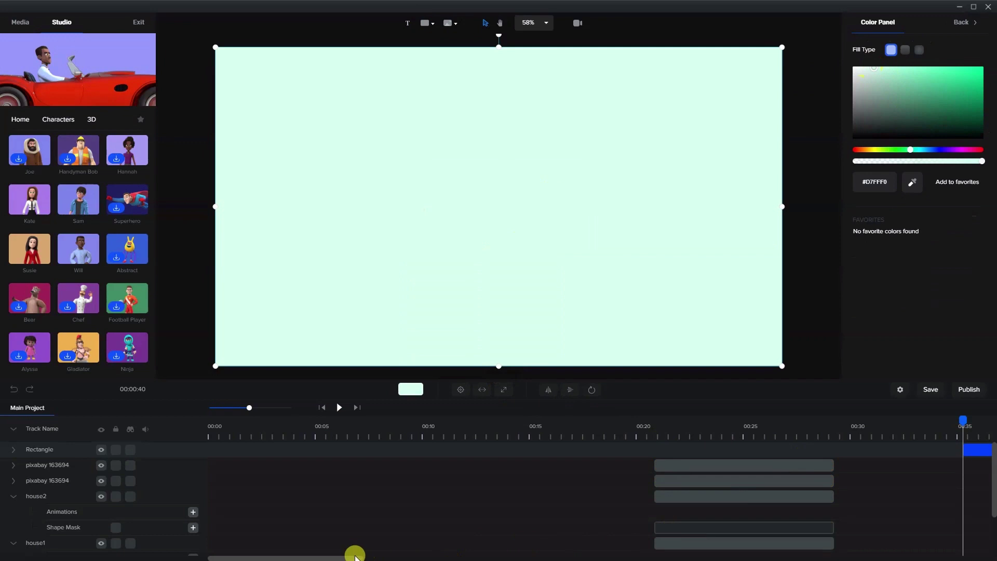
left_click_drag(355, 556, 390, 555)
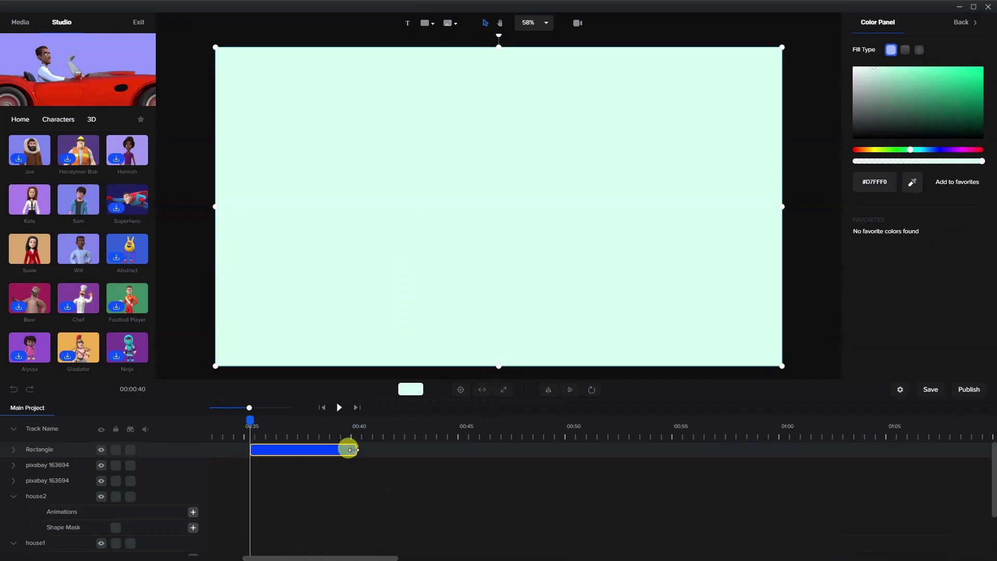
Extend the mint rectangle clip's end to about 00:44 and lock its track.
left_click_drag(353, 449, 443, 450)
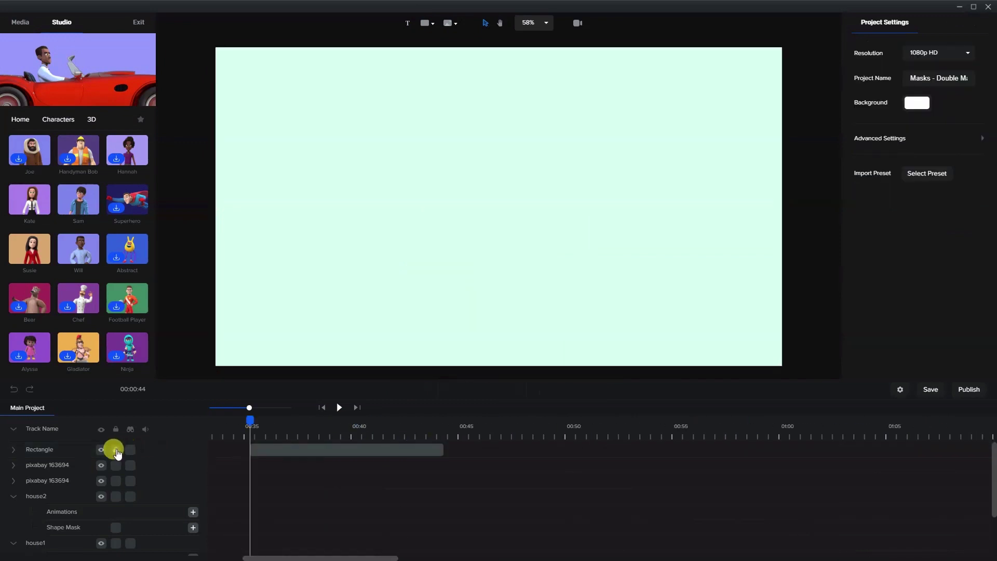
left_click(116, 450)
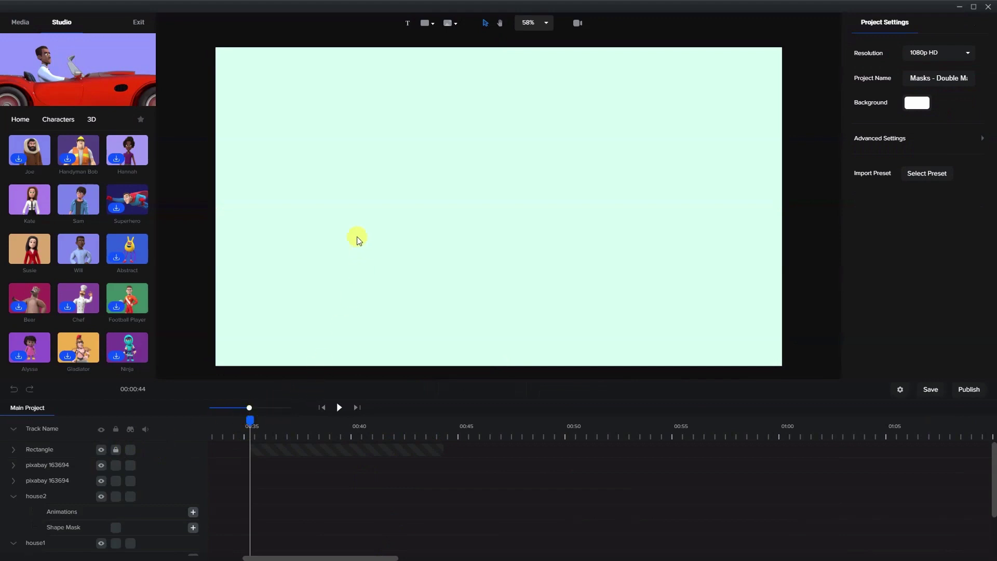
Add a circle shape near the canvas centre and enlarge it to a scale of about 90.
left_click(426, 24)
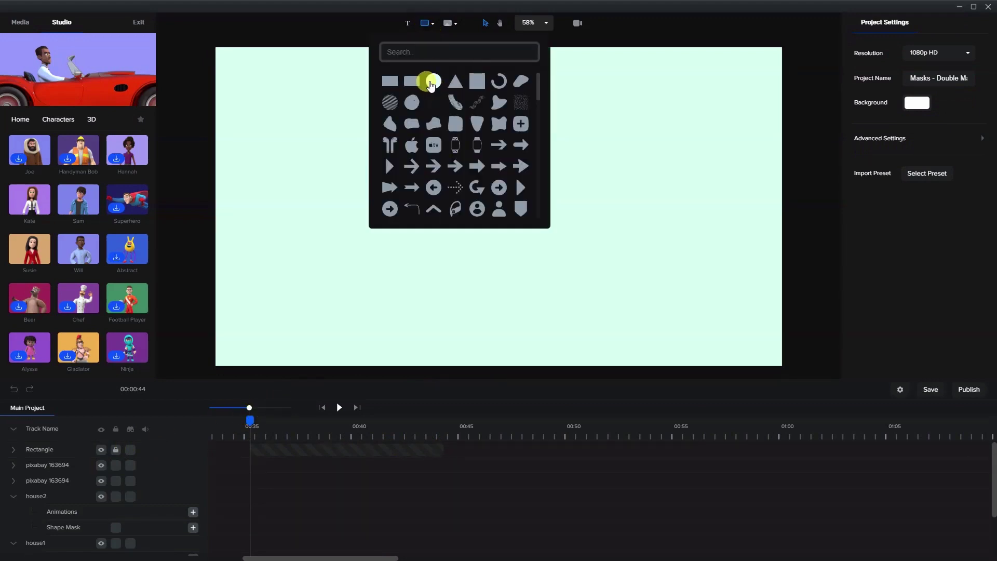
left_click(433, 81)
left_click(520, 231)
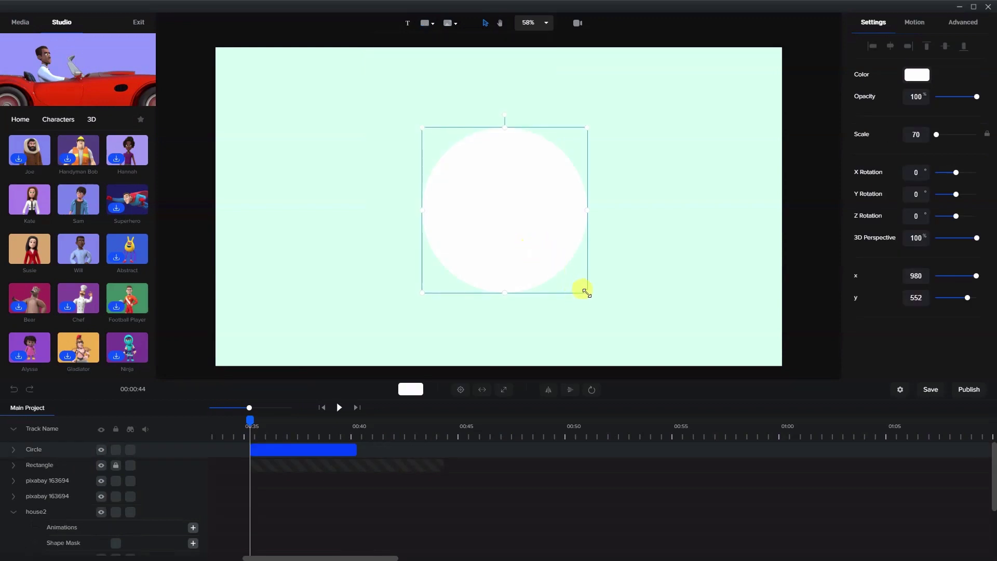
left_click_drag(587, 293, 614, 319)
left_click_drag(420, 128, 395, 110)
Extend the circle clip to match the rectangle clip's end and rename its track circle mask 1.
left_click_drag(360, 449, 444, 450)
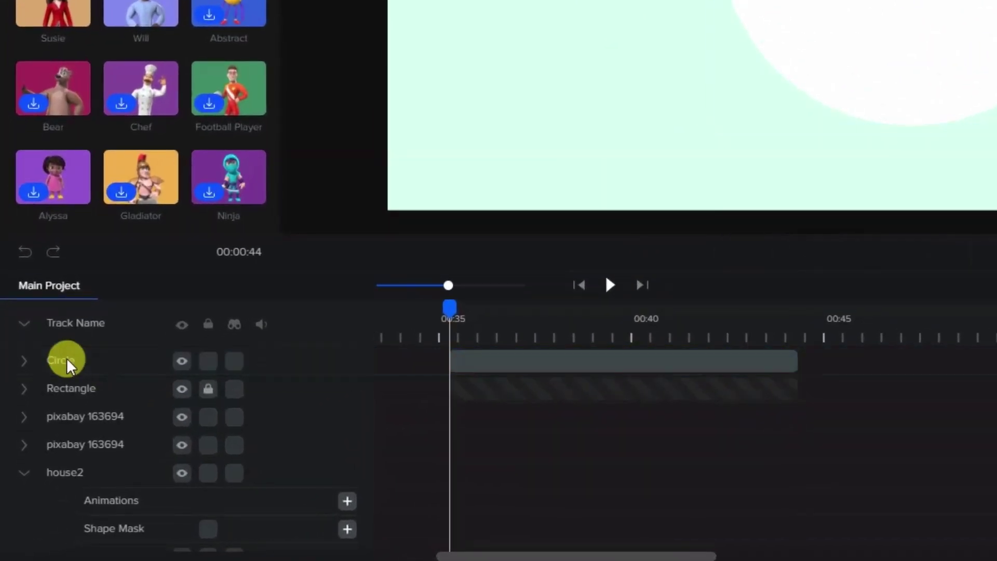
double_click(73, 361)
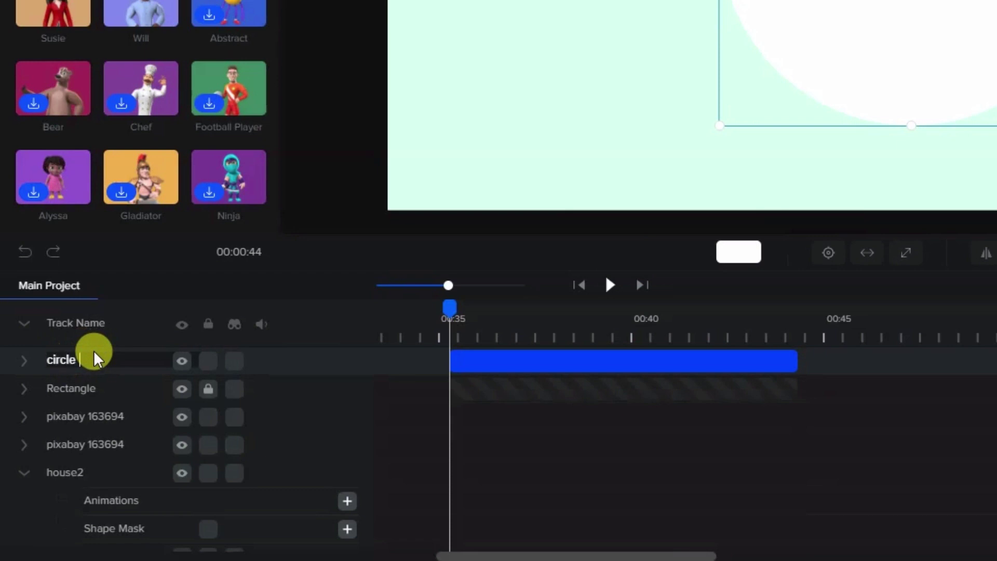
type("circle mask 1")
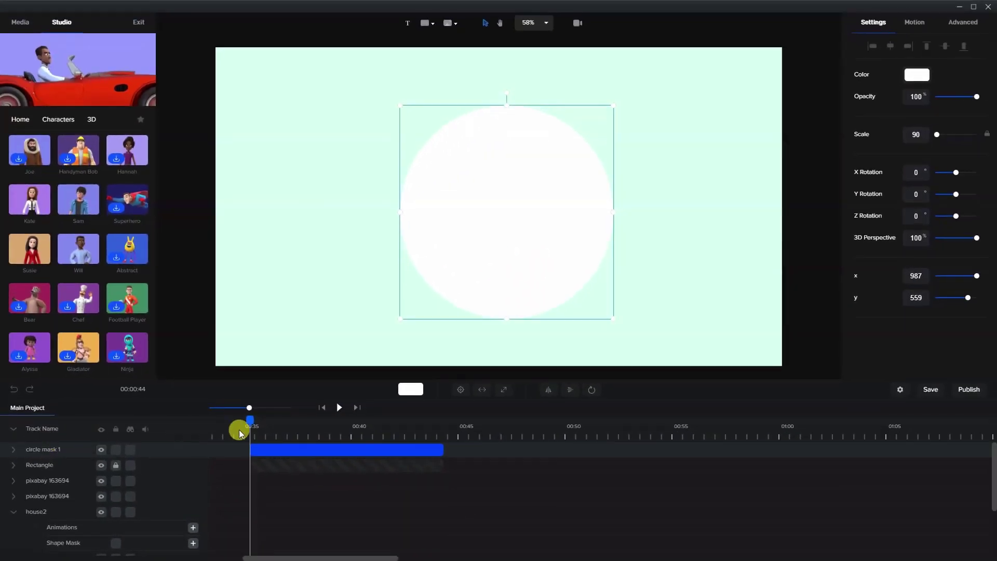
Duplicate the circle mask 1 clip onto a track above the original.
left_click(314, 450)
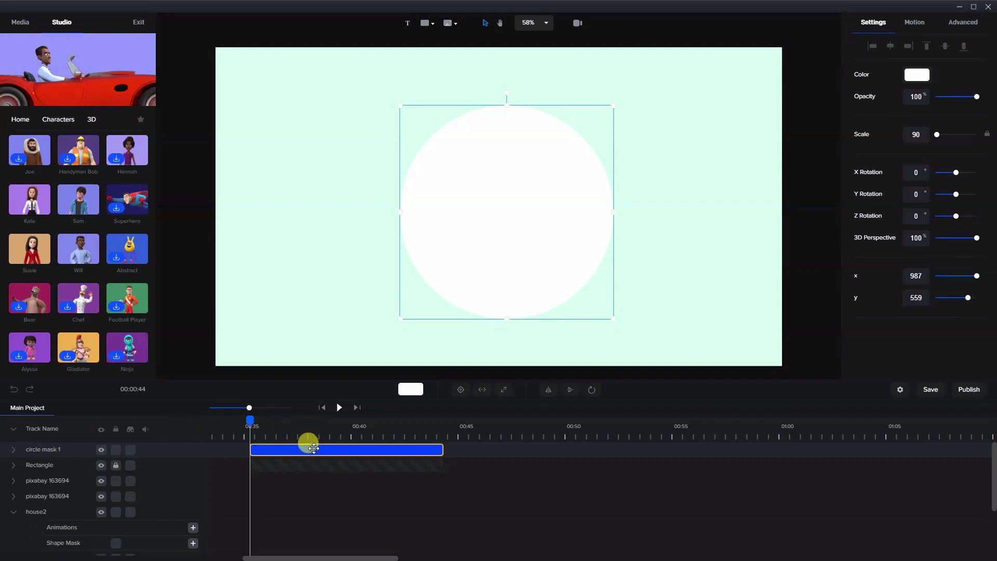
right_click(313, 448)
left_click(326, 455)
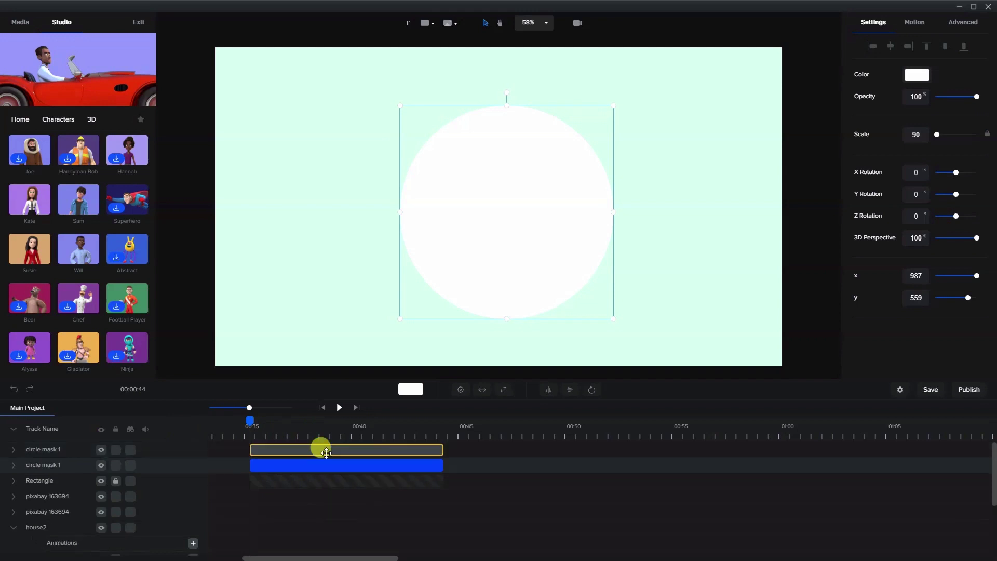
left_click(325, 450)
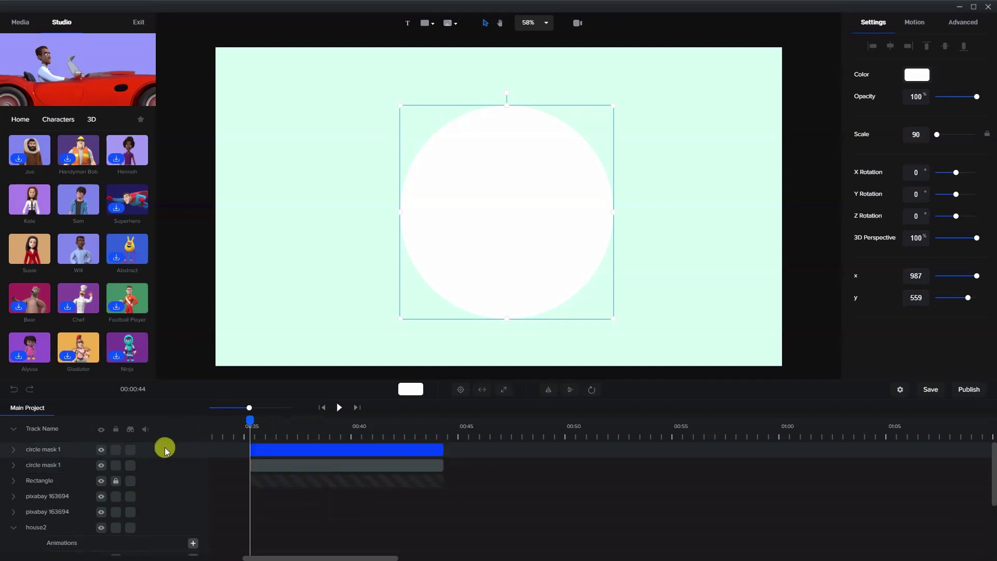
Try renaming the upper circle copy to circle mask 2 and offsetting it from the original, and undo these changes.
double_click(60, 448)
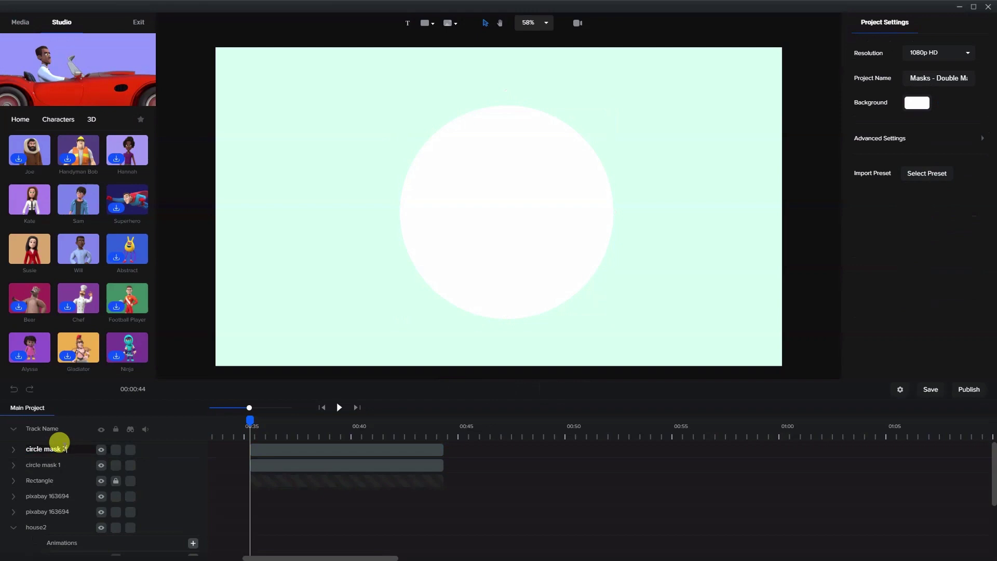
key("Return")
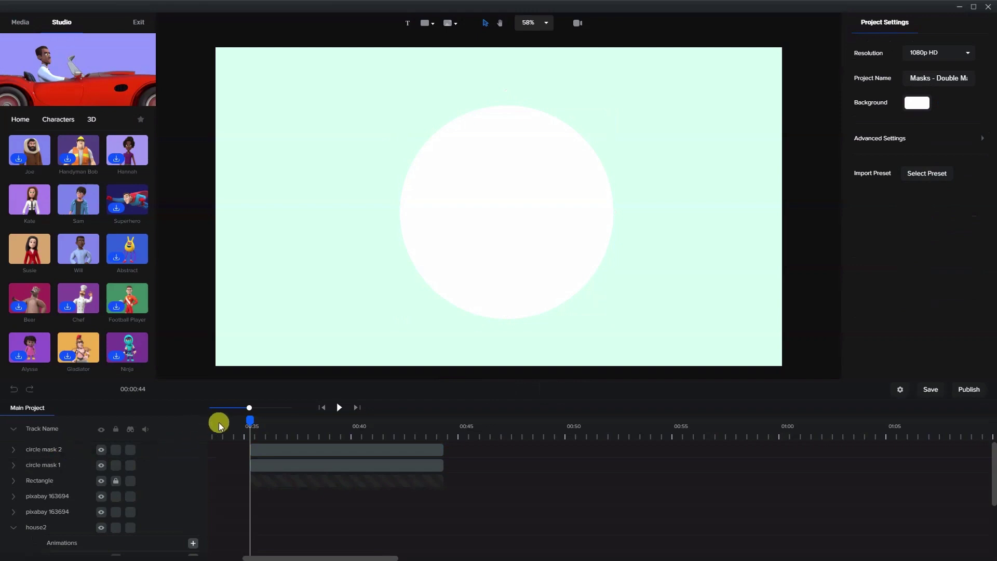
left_click(291, 446)
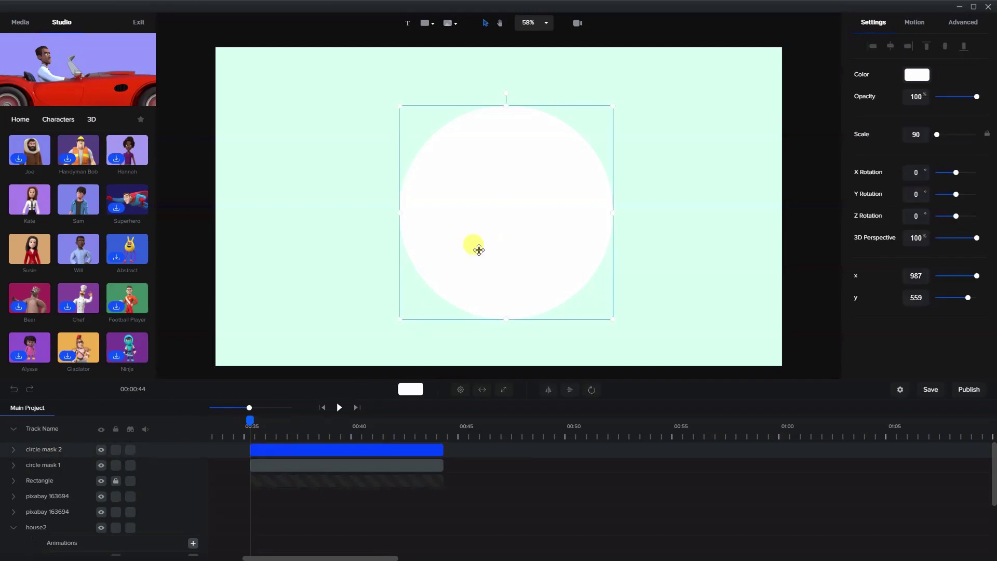
left_click_drag(474, 245, 625, 301)
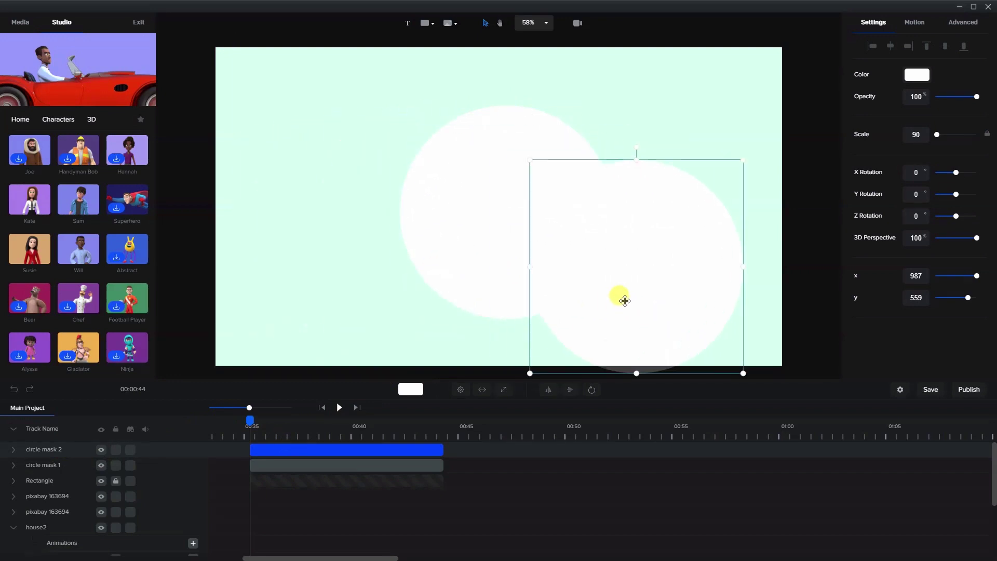
left_click(14, 390)
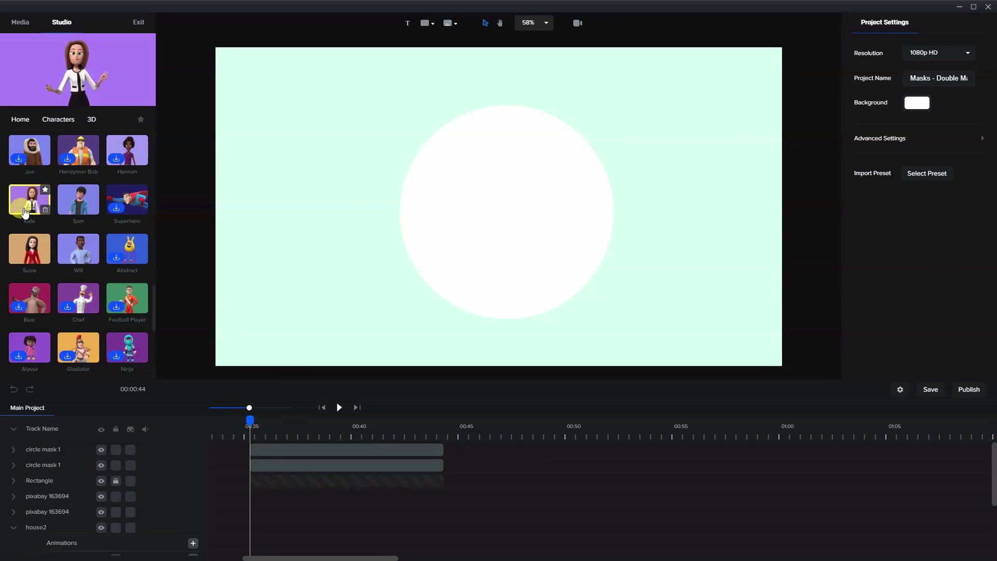
Add the Kate and Will characters over the circle, placing Kate at about x 1095, y 668 and Will at about x 811, y 679.
left_click_drag(24, 208, 584, 207)
left_click_drag(506, 202, 535, 228)
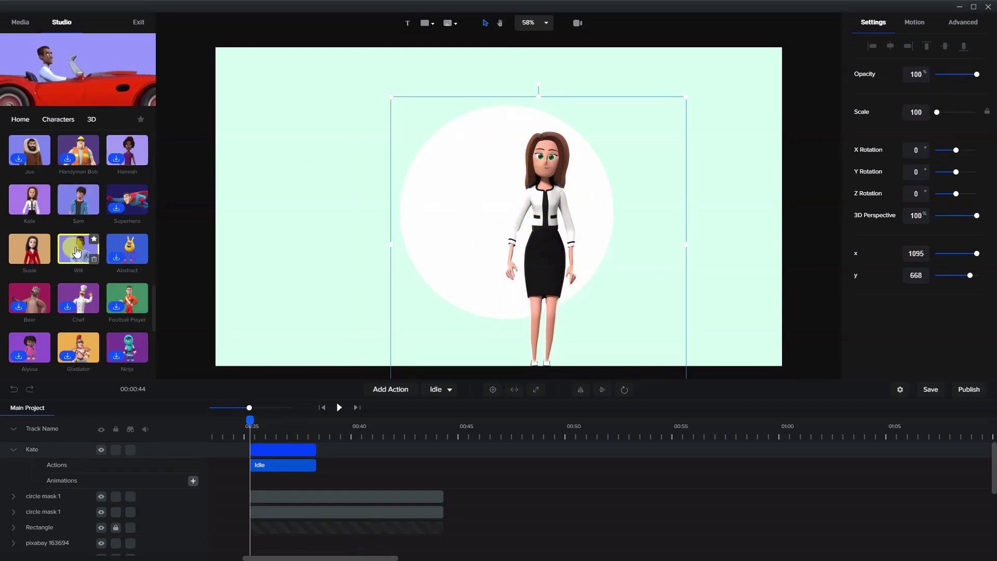
left_click_drag(77, 252, 401, 256)
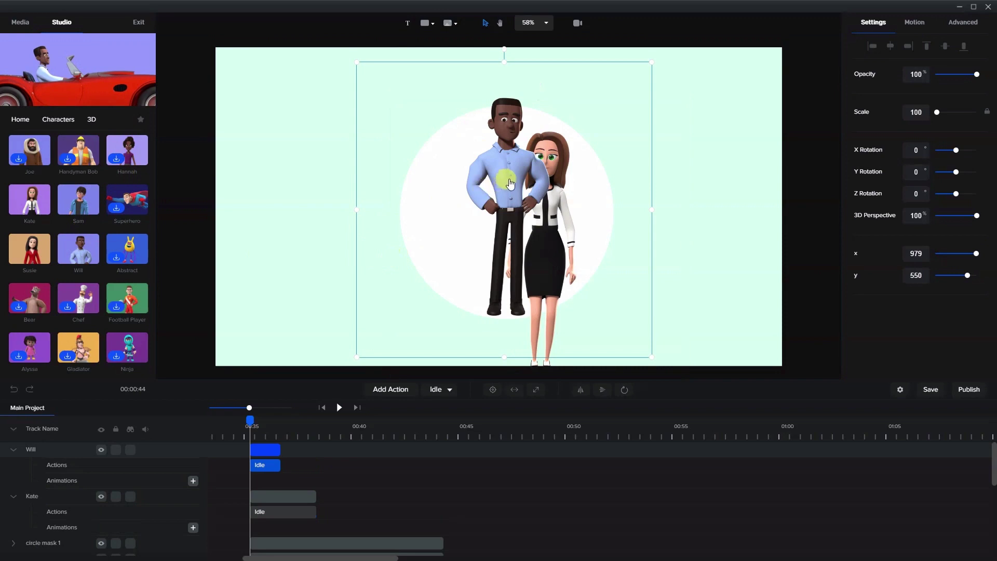
left_click_drag(507, 181, 460, 218)
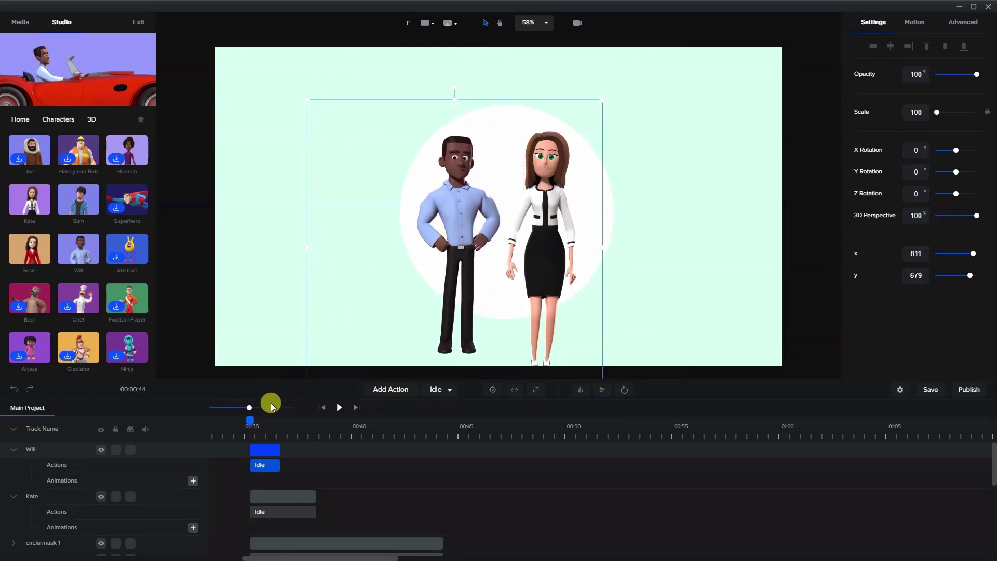
Add Happy and Idle actions after Kate's first Idle action and align her clip's end with the circle clips.
left_click(276, 498)
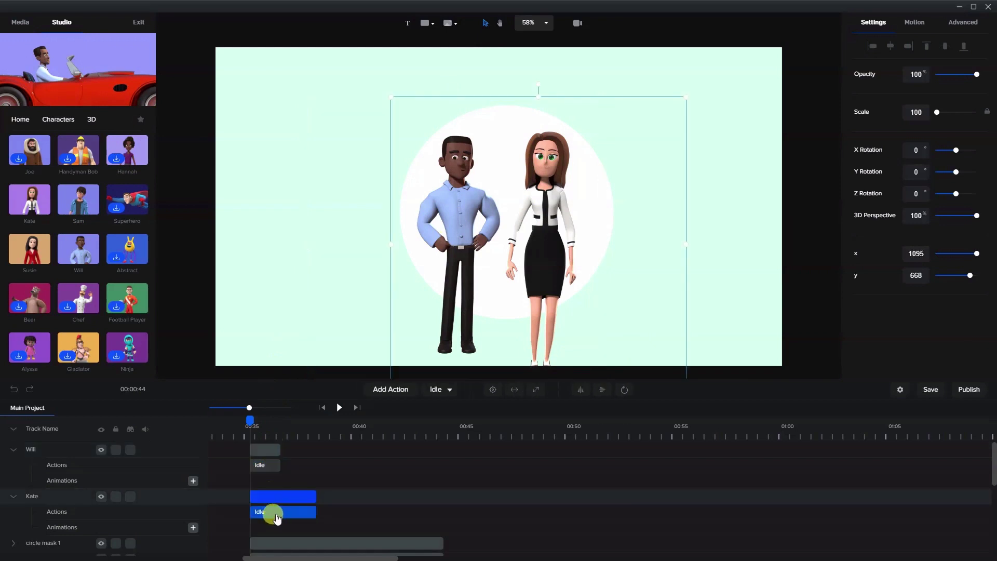
left_click(404, 397)
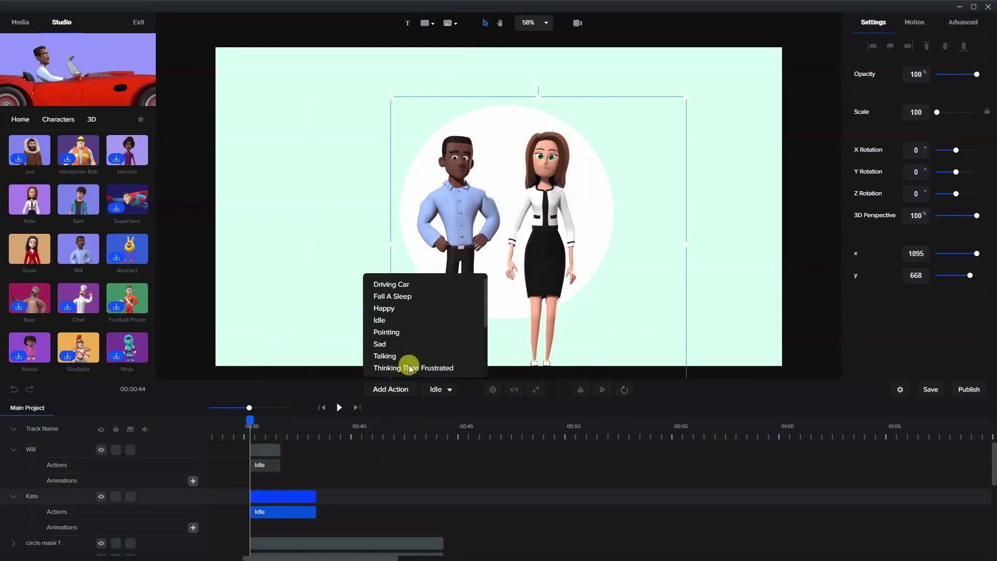
left_click(406, 308)
left_click(284, 512)
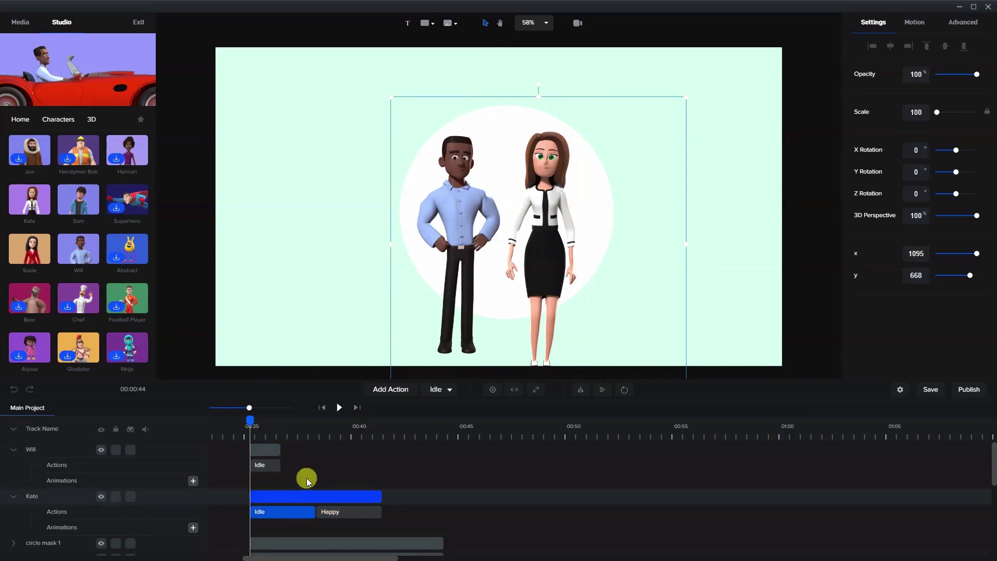
left_click(388, 397)
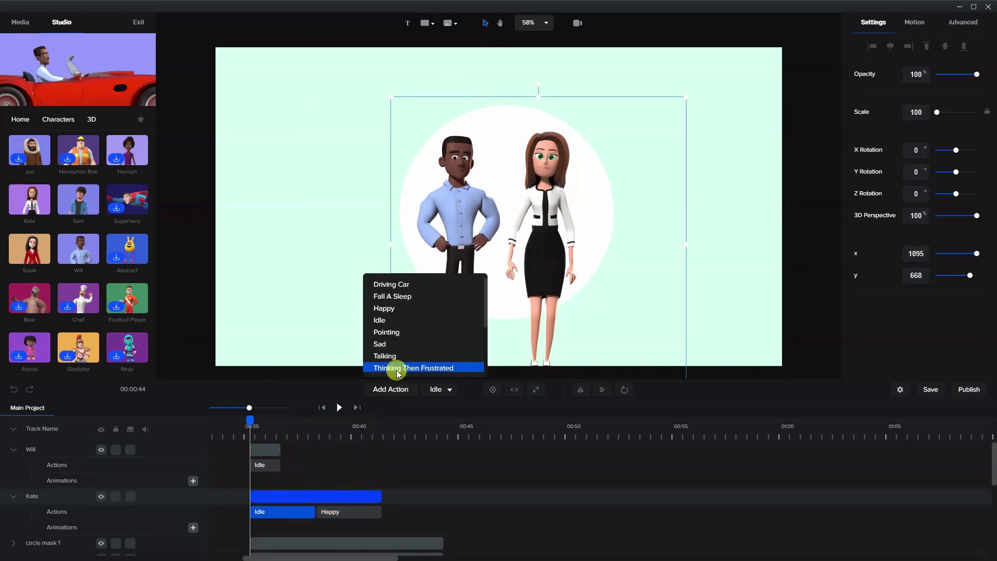
left_click(407, 318)
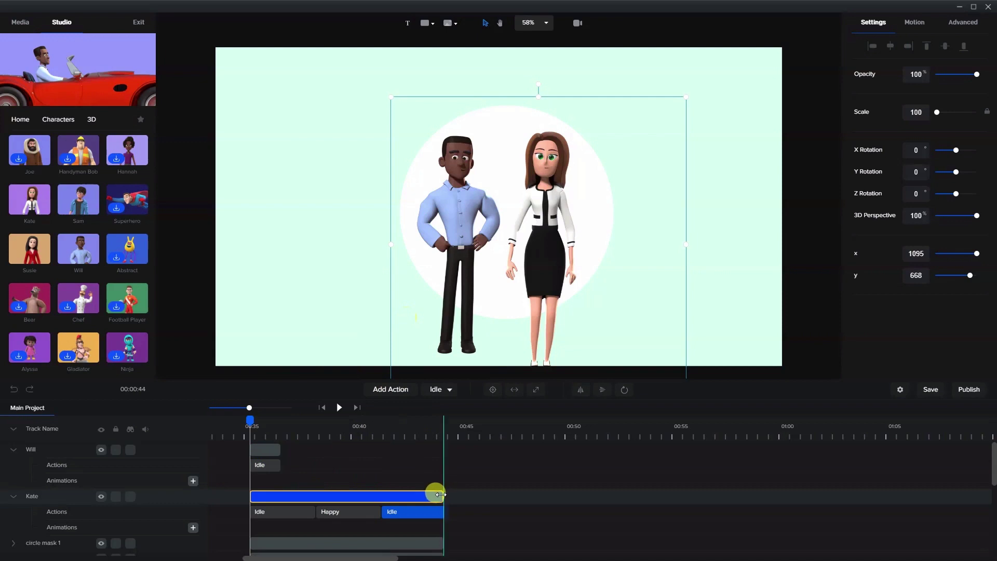
left_click(416, 477)
Add a Wave action and a second Idle action to Will after his first Idle action.
left_click(271, 447)
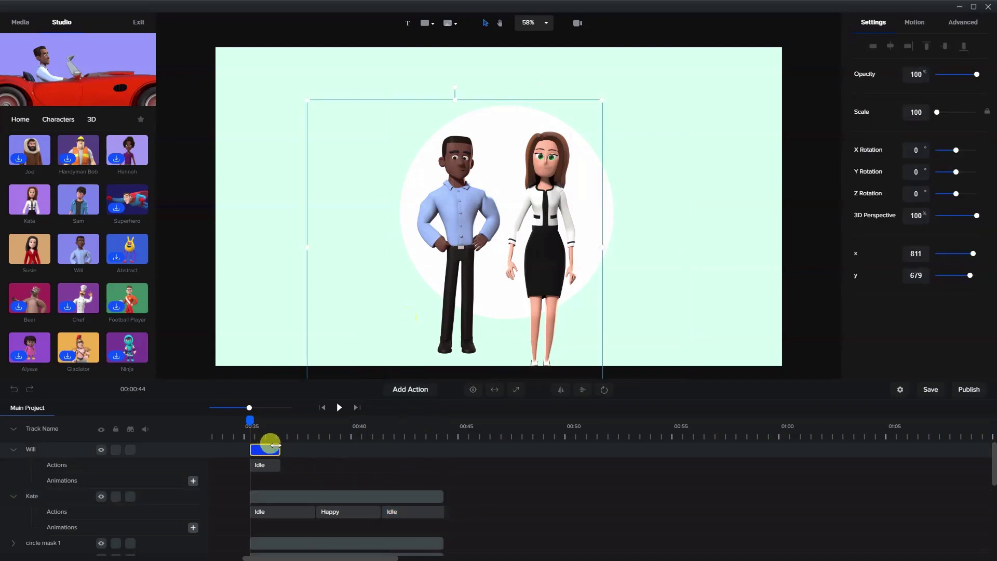
left_click(397, 390)
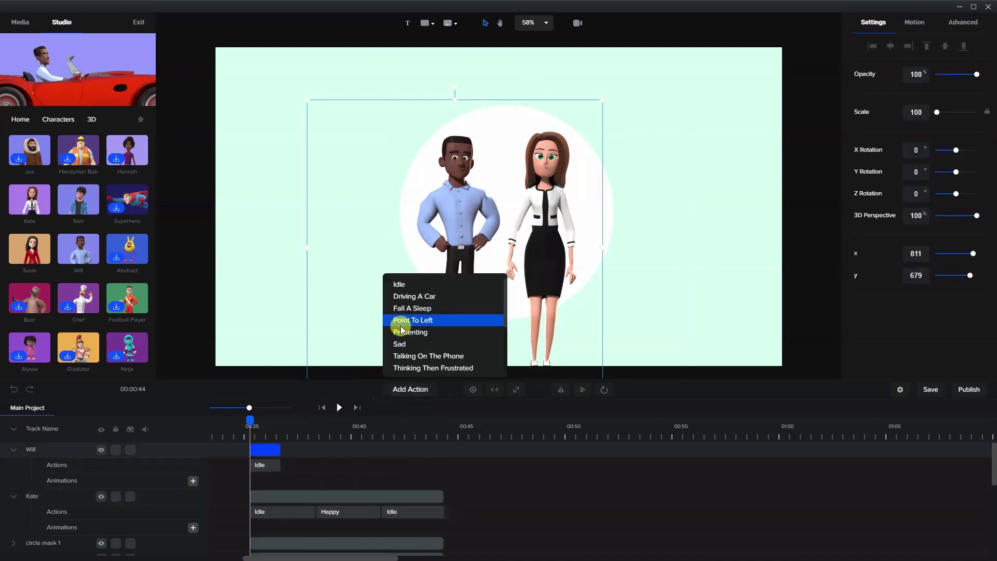
scroll(410, 335, "down", 3)
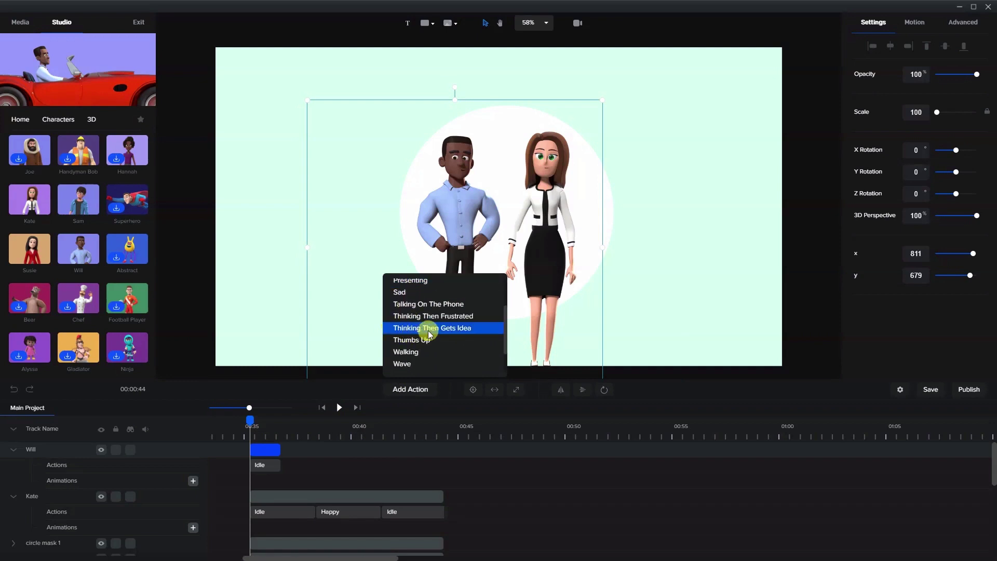
left_click(416, 362)
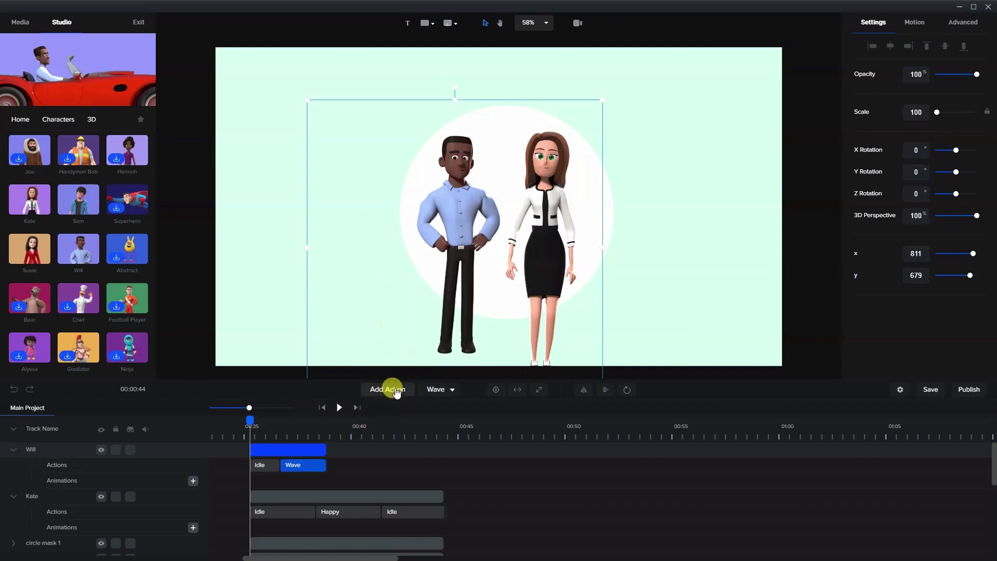
left_click(389, 389)
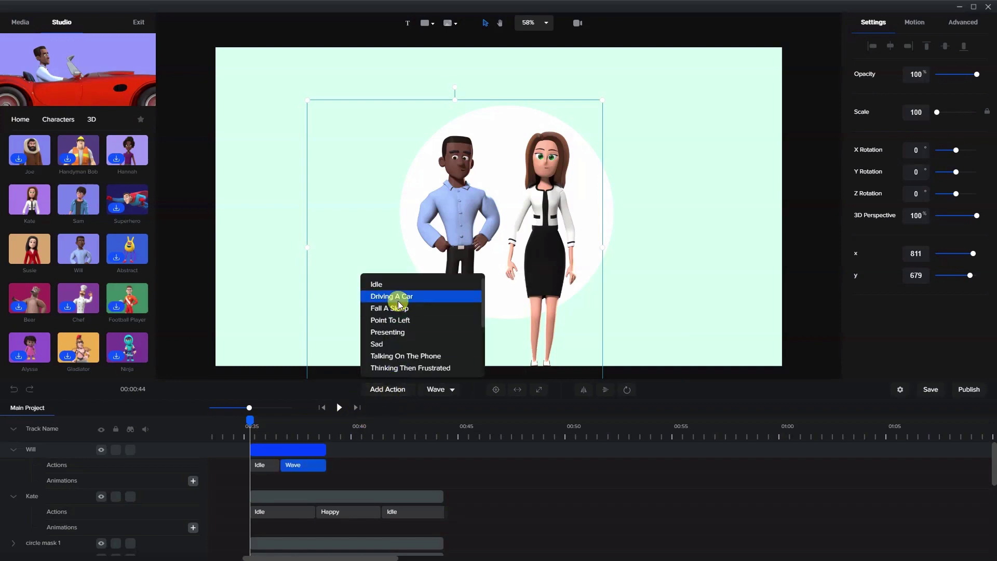
left_click(376, 283)
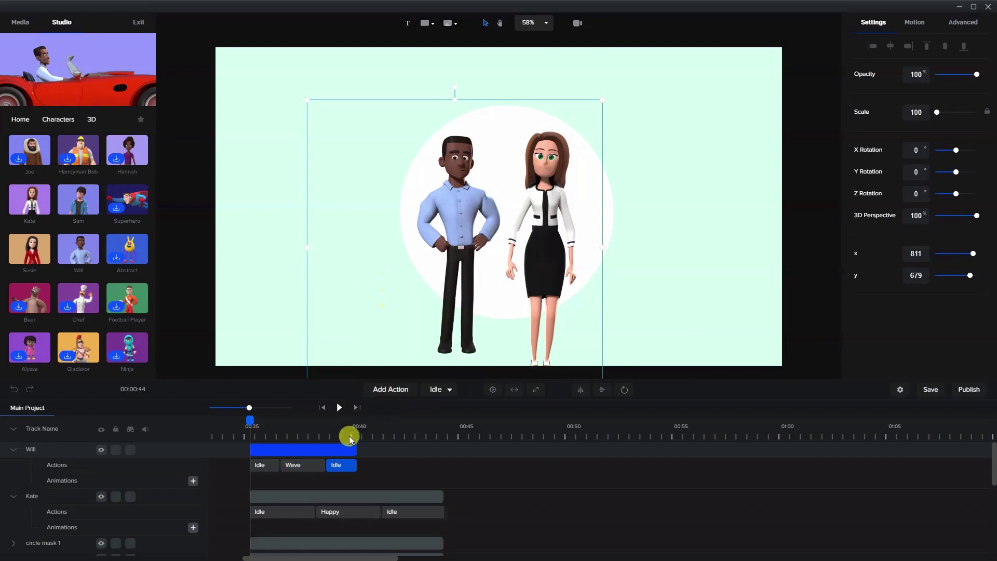
Append a Thumbs Up action and a closing Idle action to Will's action track.
left_click(379, 389)
scroll(405, 346, "down", 5)
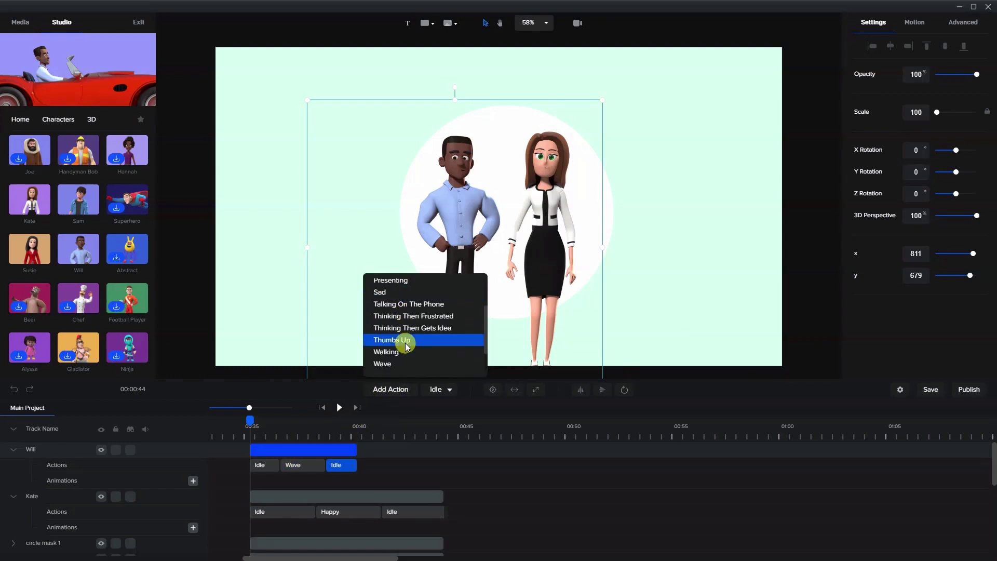
scroll(403, 361, "up", 5)
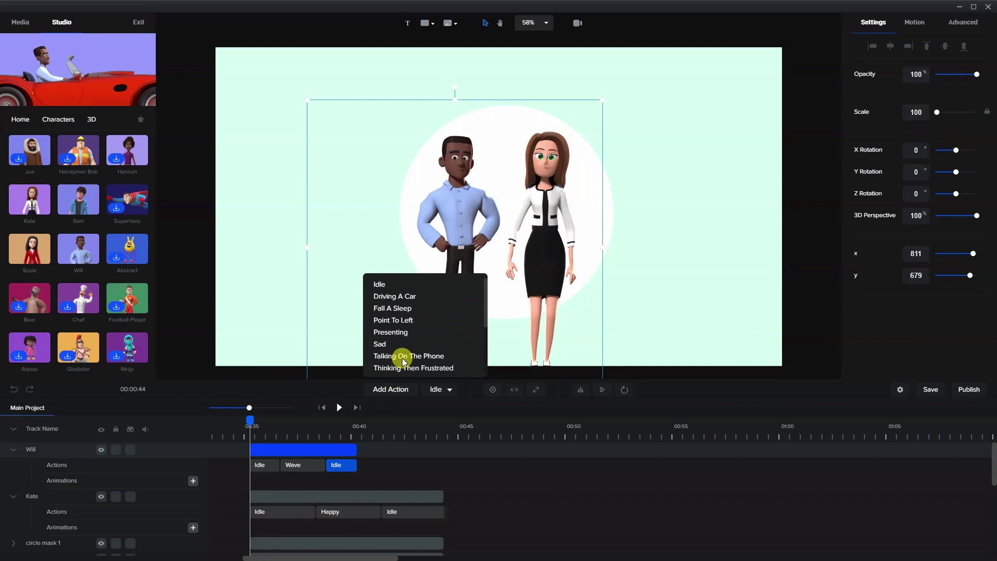
scroll(404, 332, "down", 2)
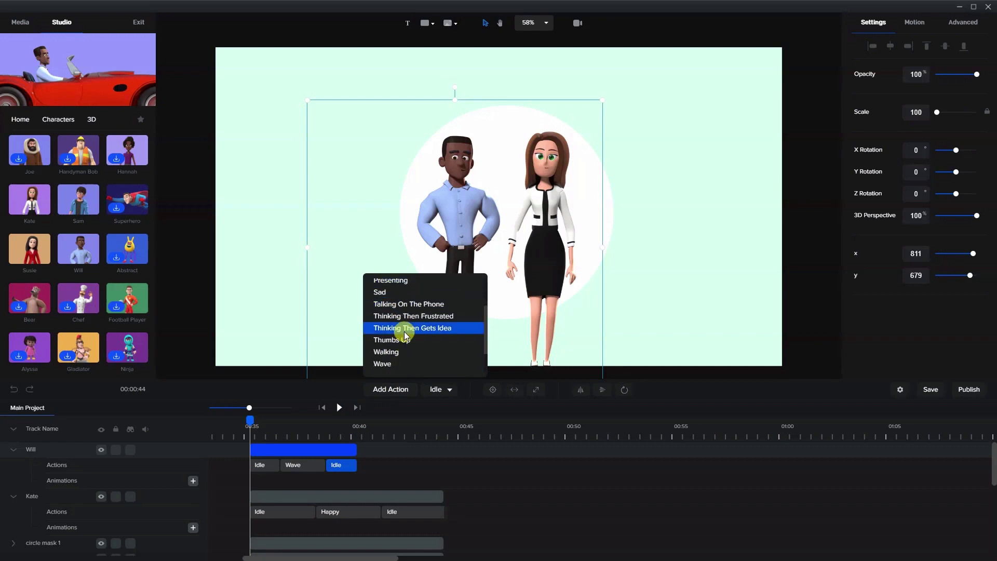
left_click(401, 344)
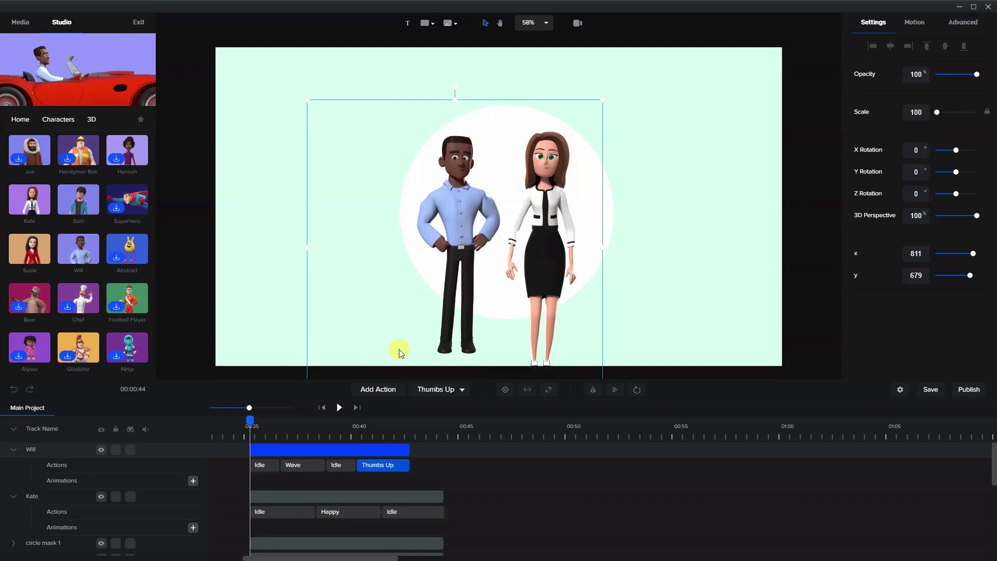
left_click(360, 386)
left_click(369, 284)
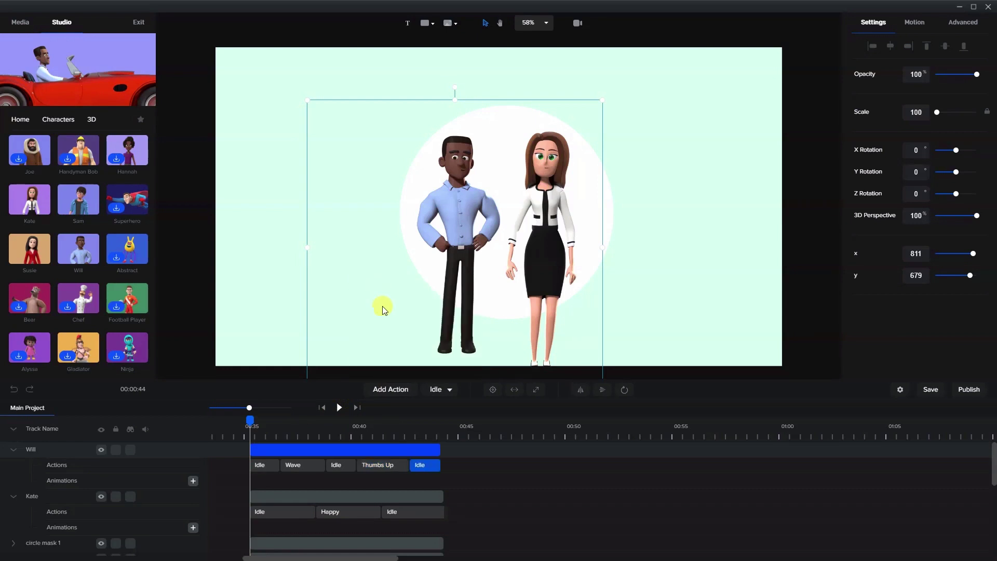
left_click(435, 450)
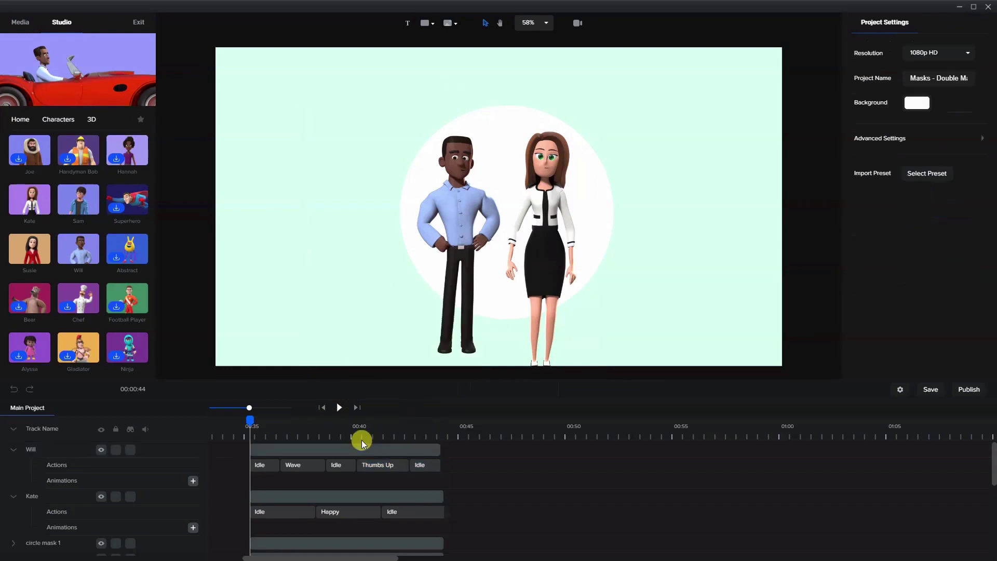
Preview the Kate and Will animations from the start of the scene to about 00:40.
left_click(338, 410)
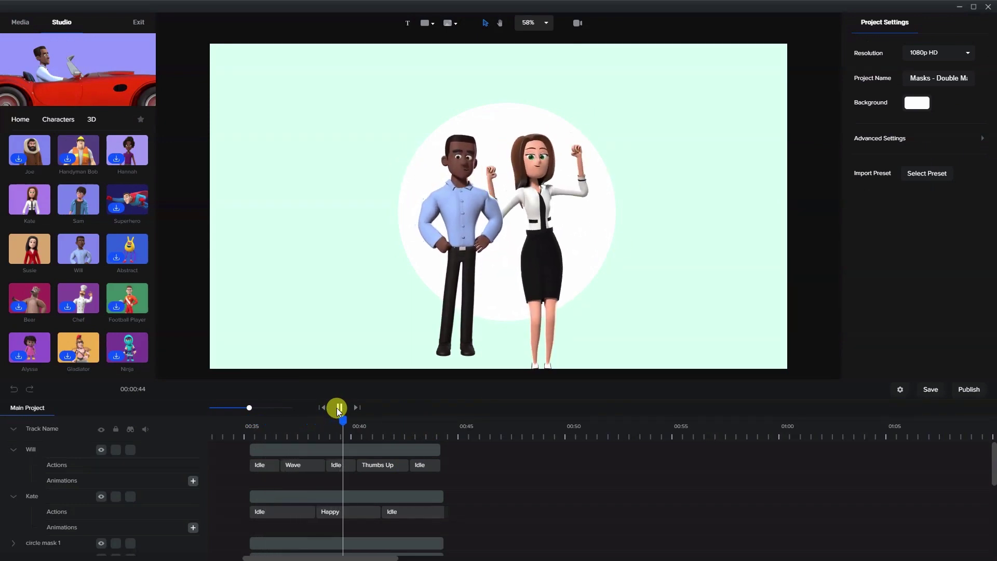
left_click(338, 408)
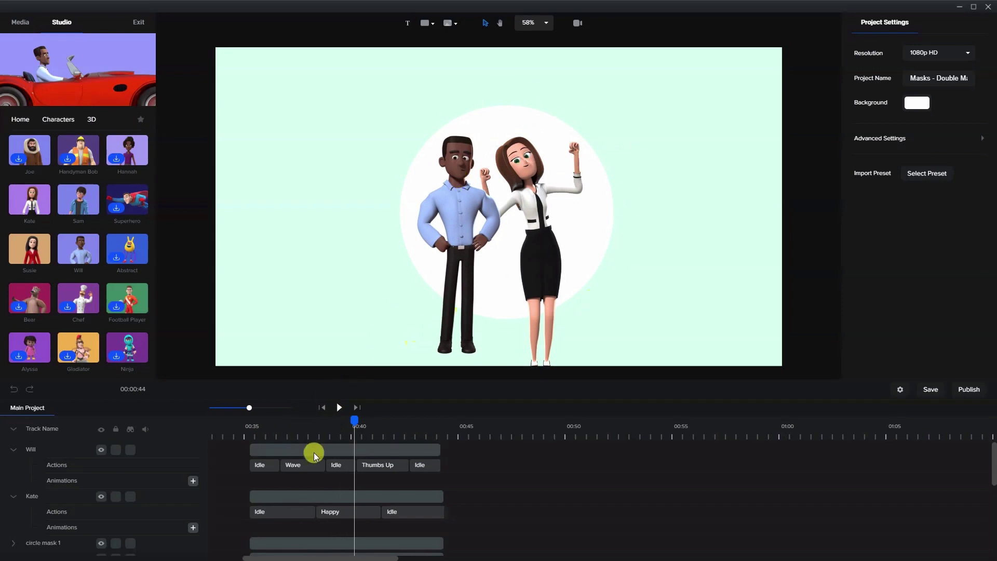
Duplicate the circle mask 1 shape and rename the middle of the three circle tracks "circle mask 2".
scroll(314, 455, "down", 1)
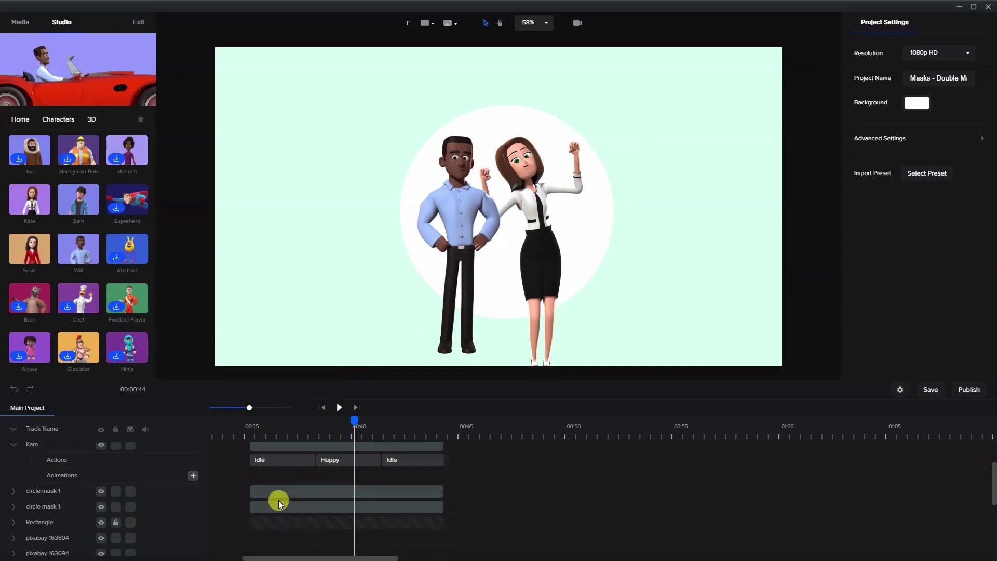
right_click(273, 490)
left_click(289, 502)
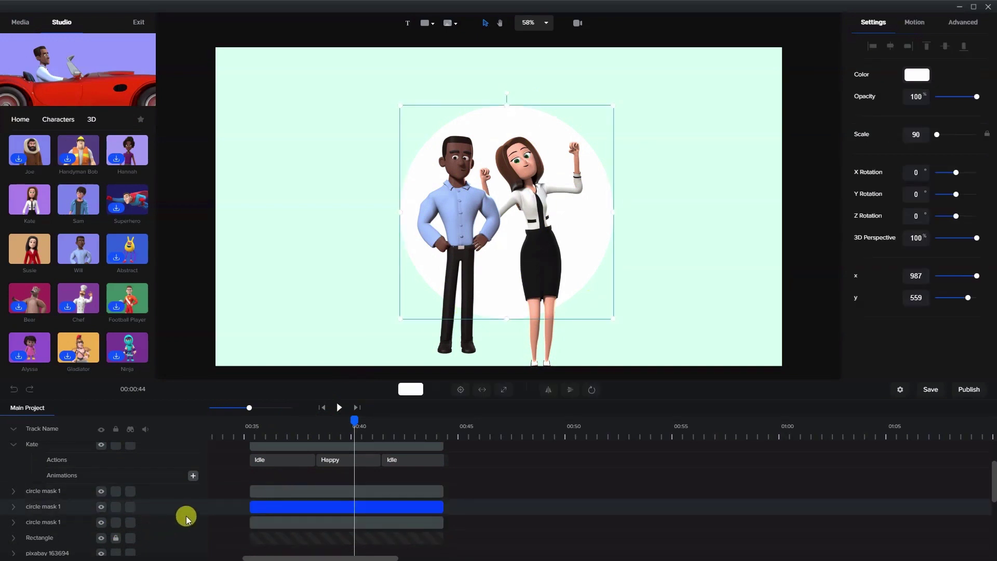
left_click(274, 521)
left_click(48, 508)
double_click(67, 506)
key("End")
key("BackSpace")
key("Return")
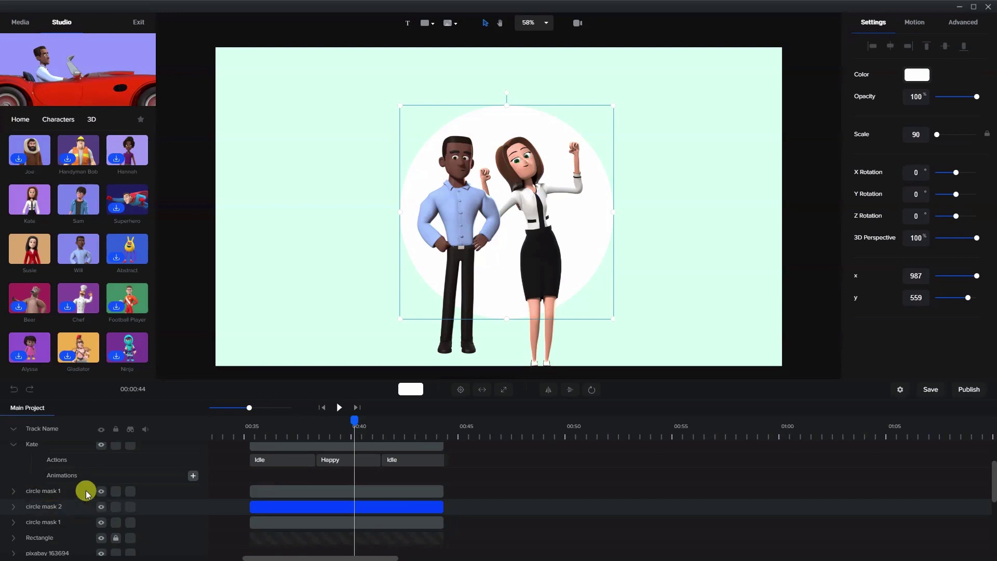
Rename the lowest circle track, just above the Rectangle, as "circle BG".
left_click(266, 521)
double_click(55, 521)
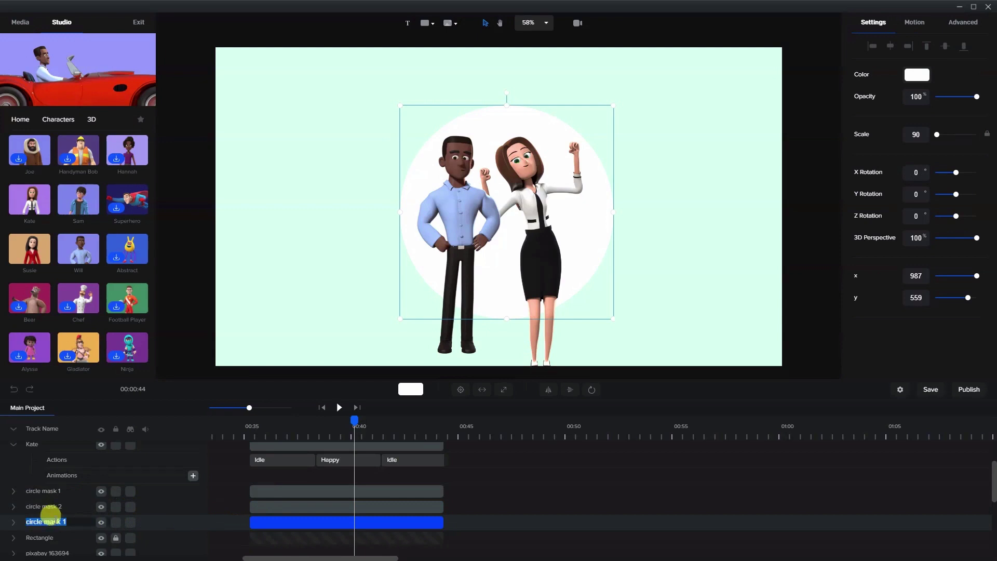
key("End")
key("BackSpace")
key("BackSpace")
key("BackSpace")
key("BackSpace")
type("BG")
left_click(254, 524)
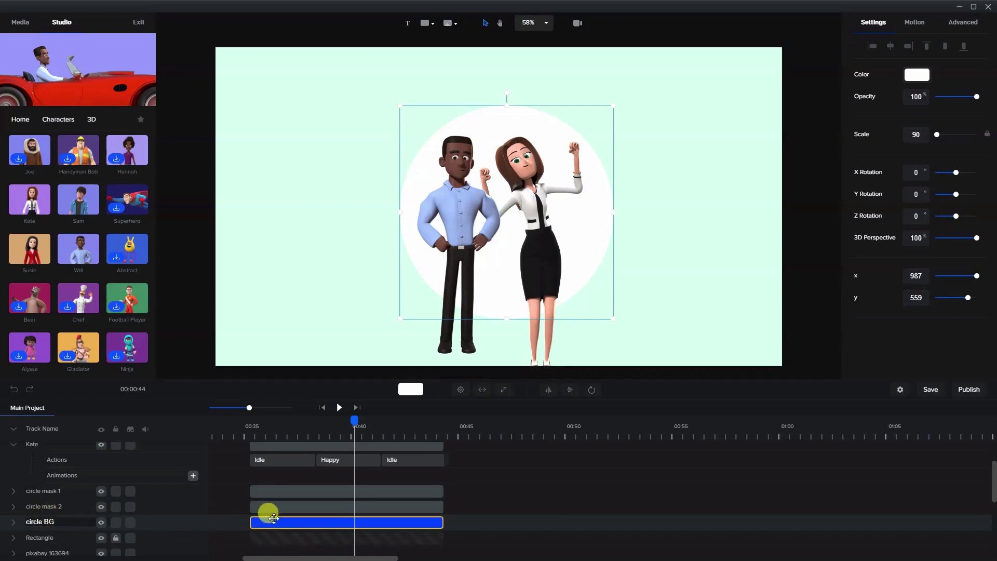
left_click(288, 515)
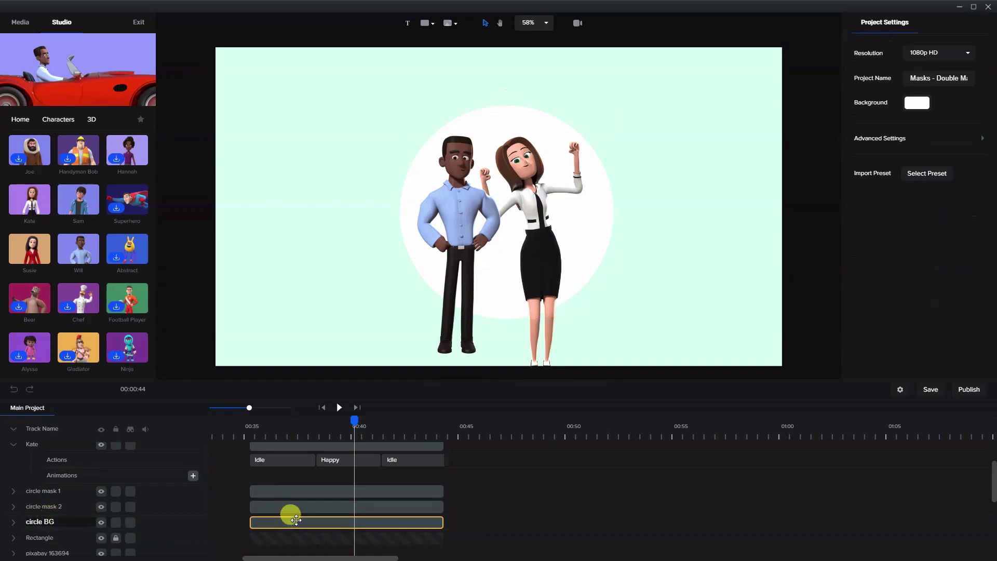
Go to about 00:37 on the timeline and mask the Kate character with circle mask 1.
left_click_drag(347, 439, 290, 439)
scroll(354, 482, "up", 1)
left_click(362, 496)
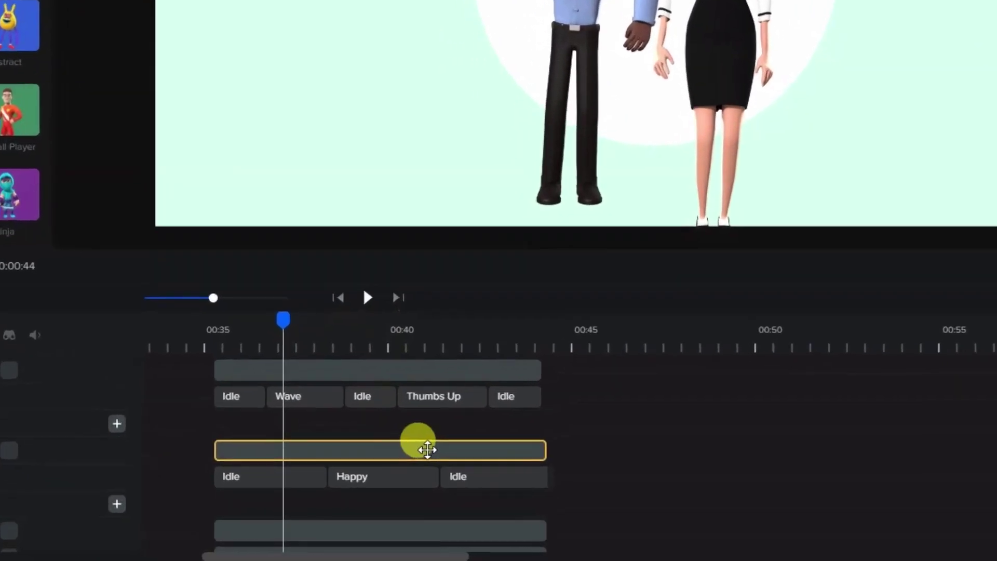
left_click(438, 441)
right_click(434, 439)
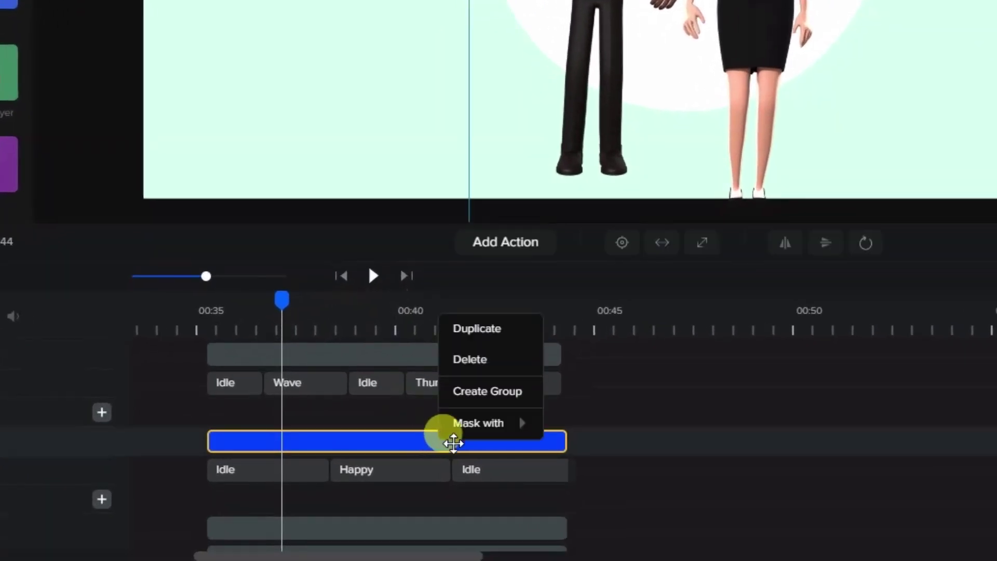
mouse_move(497, 439)
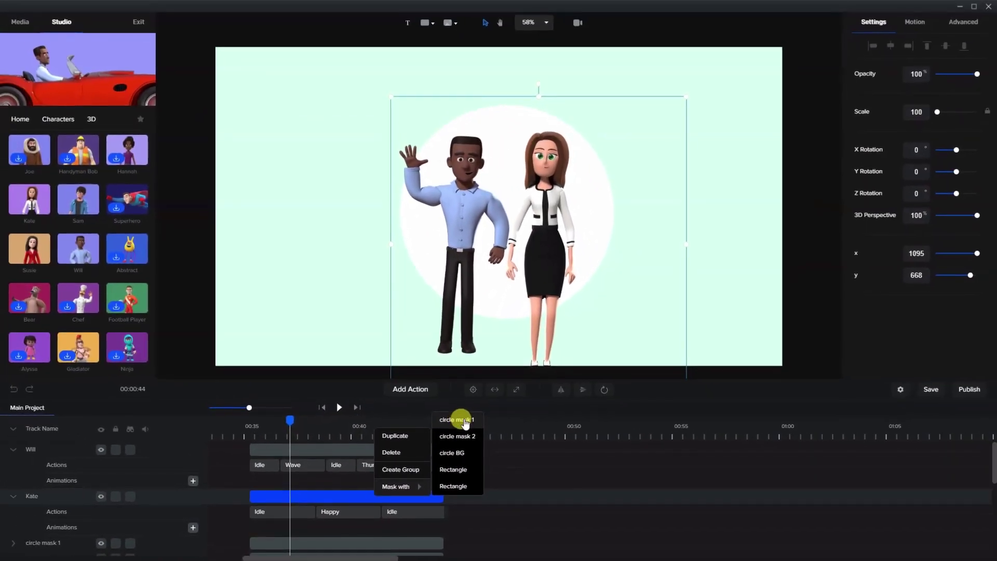
left_click(463, 421)
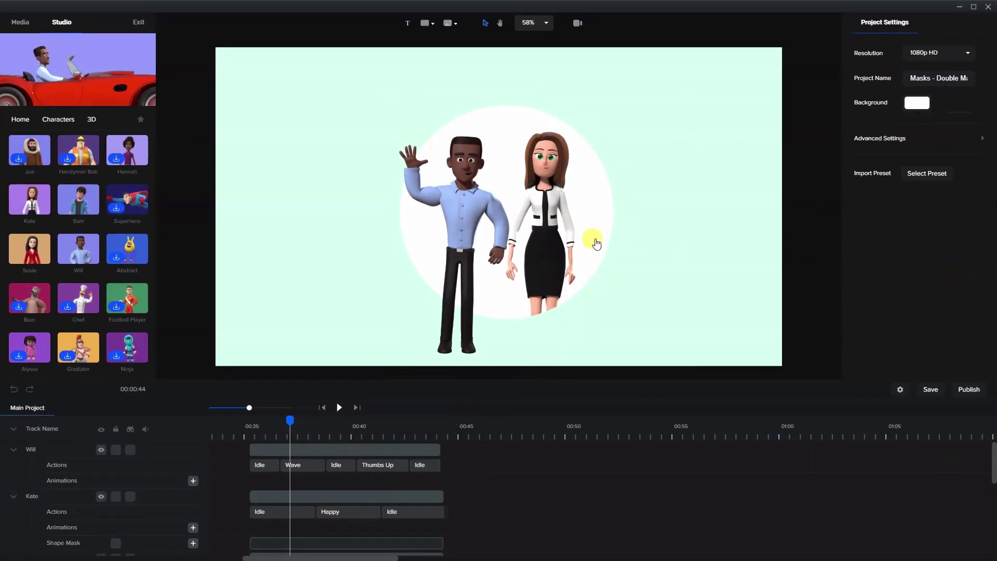
Mask the Will character with circle mask 2.
left_click(330, 450)
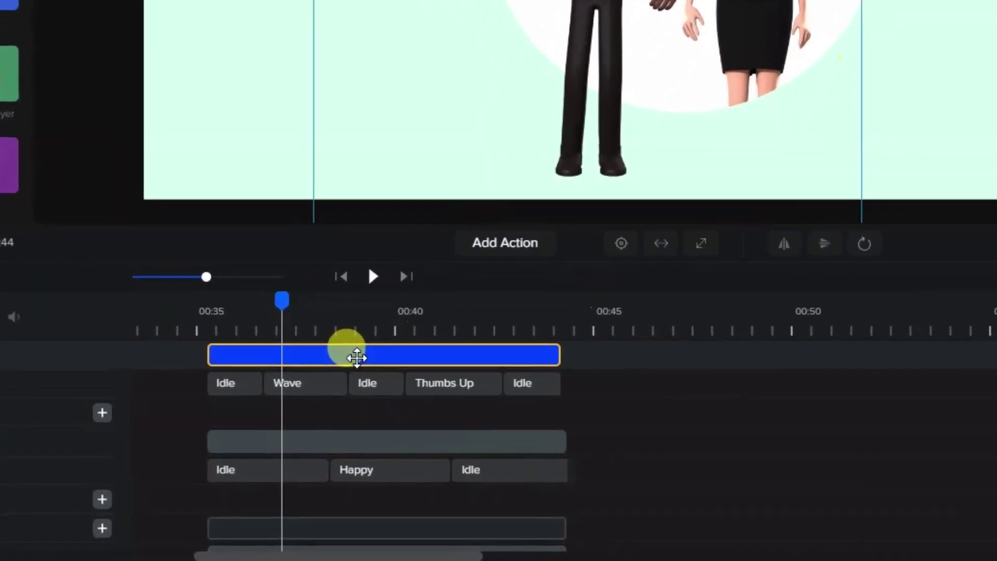
right_click(357, 357)
mouse_move(393, 464)
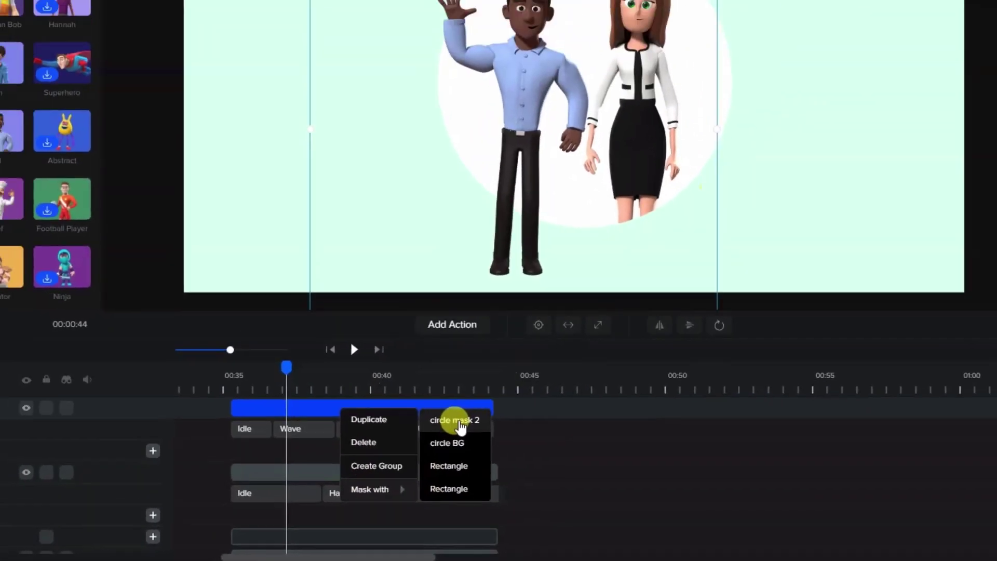
left_click(510, 372)
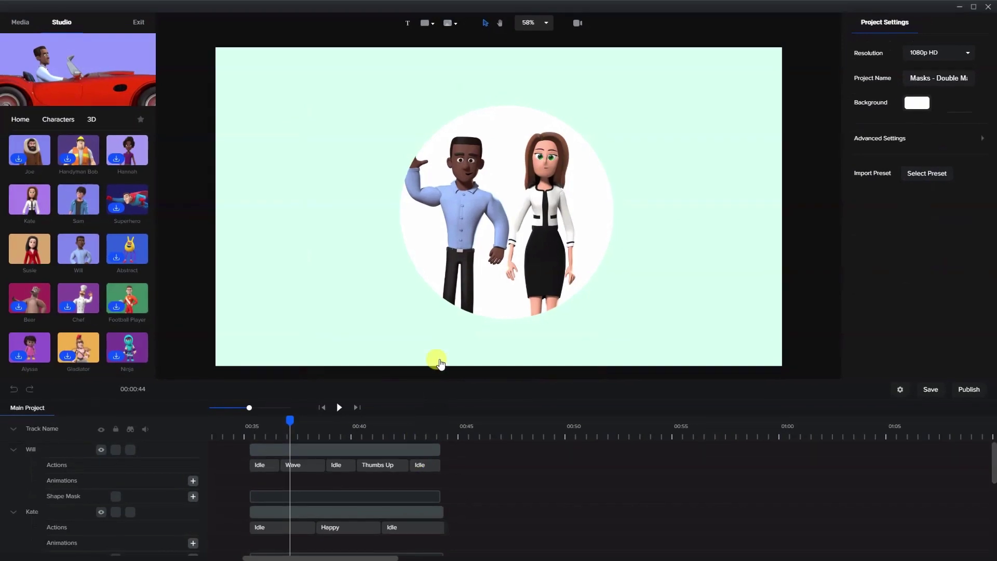
Move the circle BG shape away from behind the characters to about x 337, y 559.
scroll(369, 488, "down", 1)
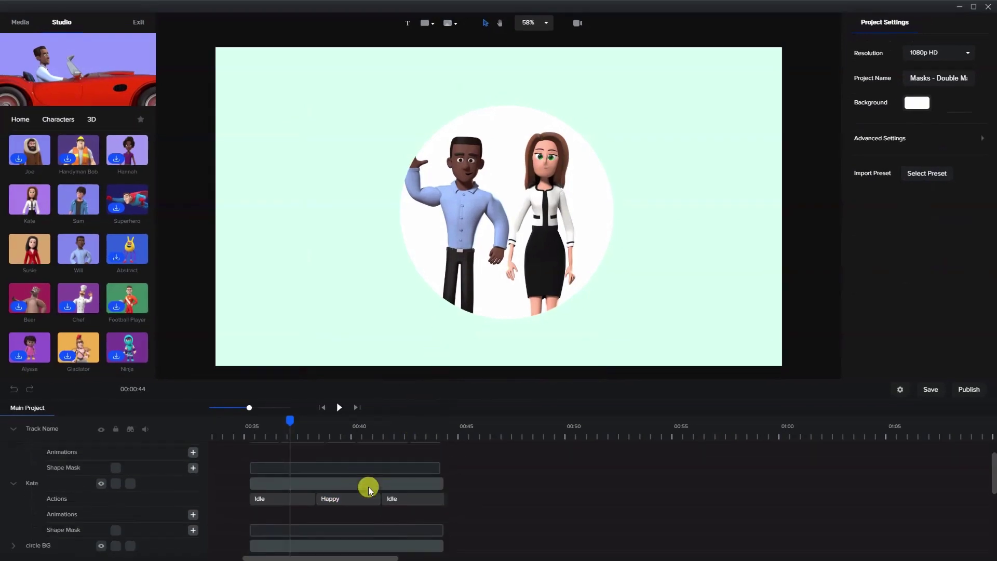
left_click(369, 487)
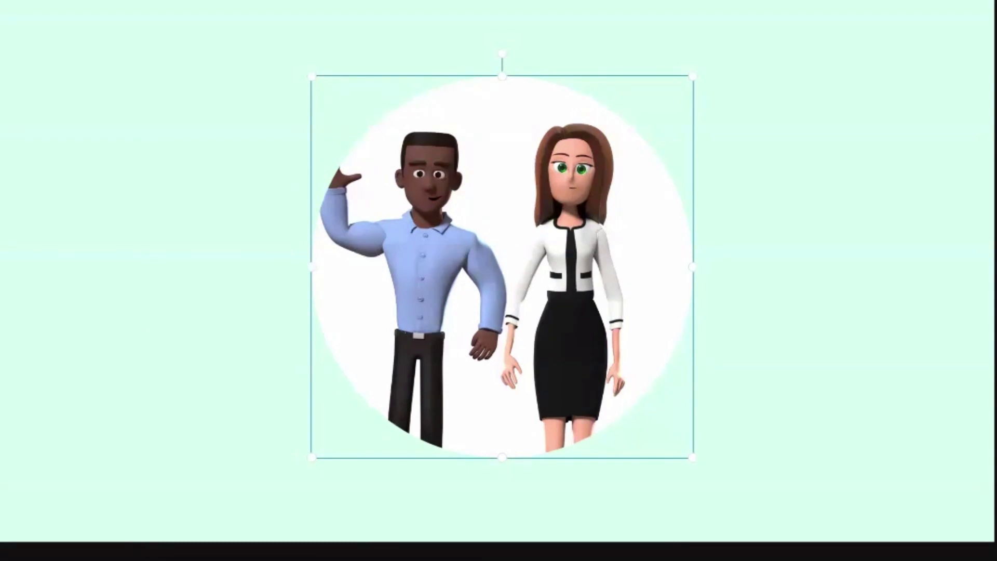
left_click_drag(502, 267, 161, 267)
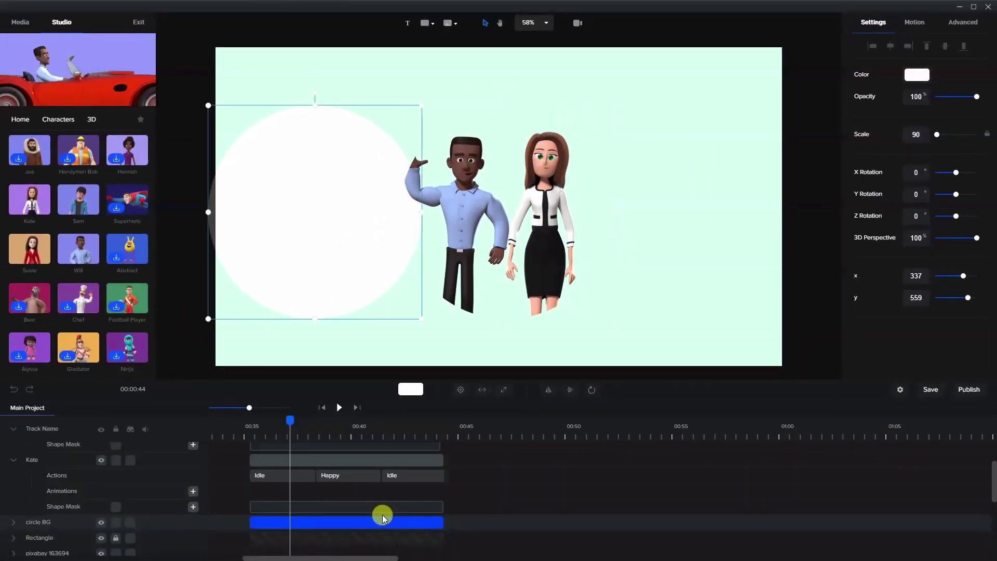
Shift the circle BG shape horizontally back behind Kate and Will to x 987, y 559.
key("shift+Right")
key("shift+Right")
key("shift+Right")
key("shift+Right")
key("shift+Right")
key("shift+Right")
key("shift+Right")
key("shift+Right")
key("shift+Right")
key("shift+Right")
key("shift+Right")
key("shift+Right")
key("shift+Right")
key("shift+Right")
key("shift+Right")
key("shift+Right")
key("shift+Right")
key("shift+Right")
key("shift+Right")
key("shift+Right")
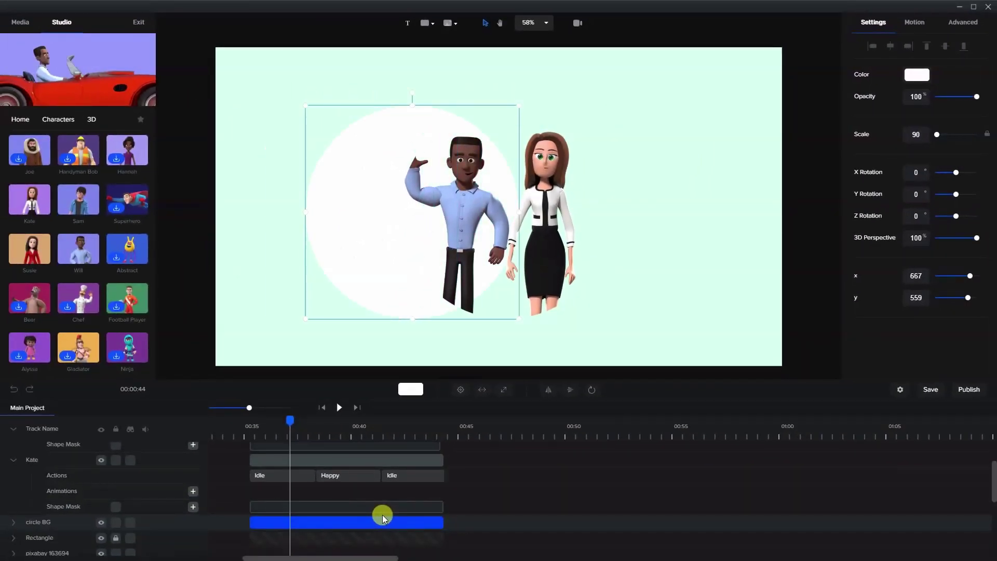
key("shift+Right")
key("shift+Right")
key("shift+Right")
key("shift+Right")
key("shift+Right")
key("shift+Right")
key("shift+Right")
key("shift+Right")
key("shift+Right")
key("shift+Right")
key("shift+Right")
key("shift+Right")
key("shift+Right")
key("shift+Right")
key("shift+Right")
key("shift+Right")
key("shift+Right")
key("shift+Right")
key("shift+Right")
key("shift+Right")
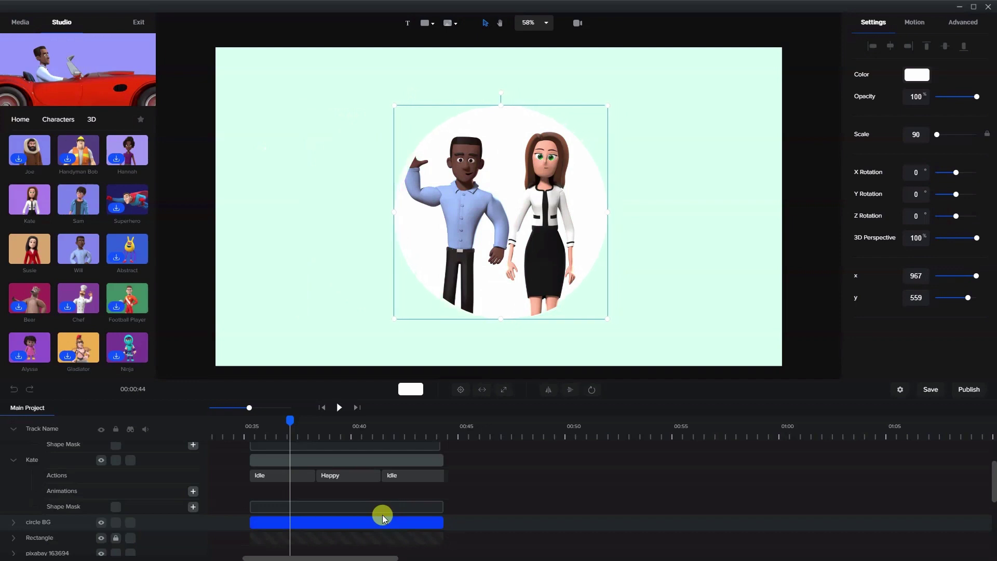
key("shift+Right")
key("shift+Right")
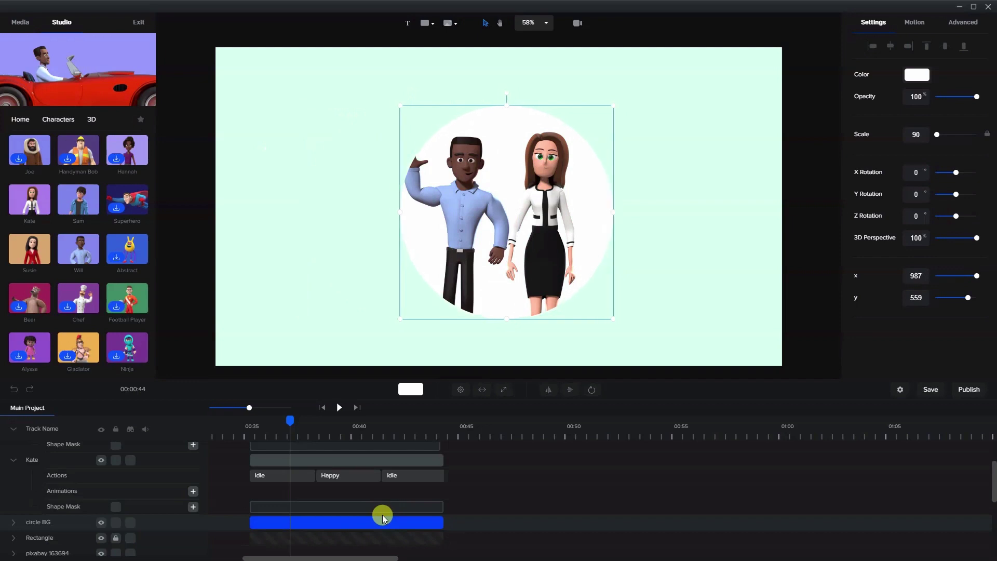
Play the masked scene from about 00:37 to near its end to check both characters inside the circle.
left_click(339, 409)
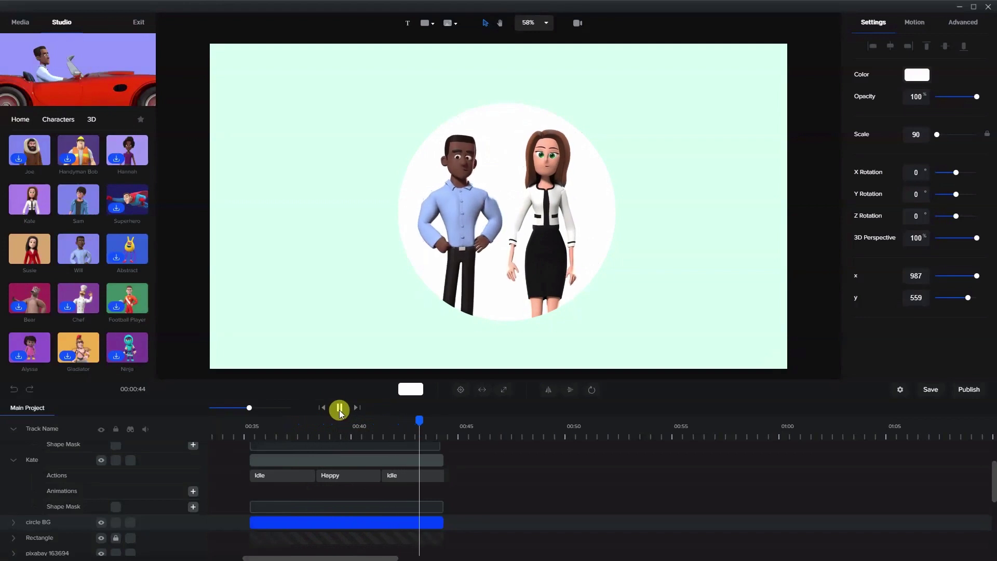
left_click(339, 409)
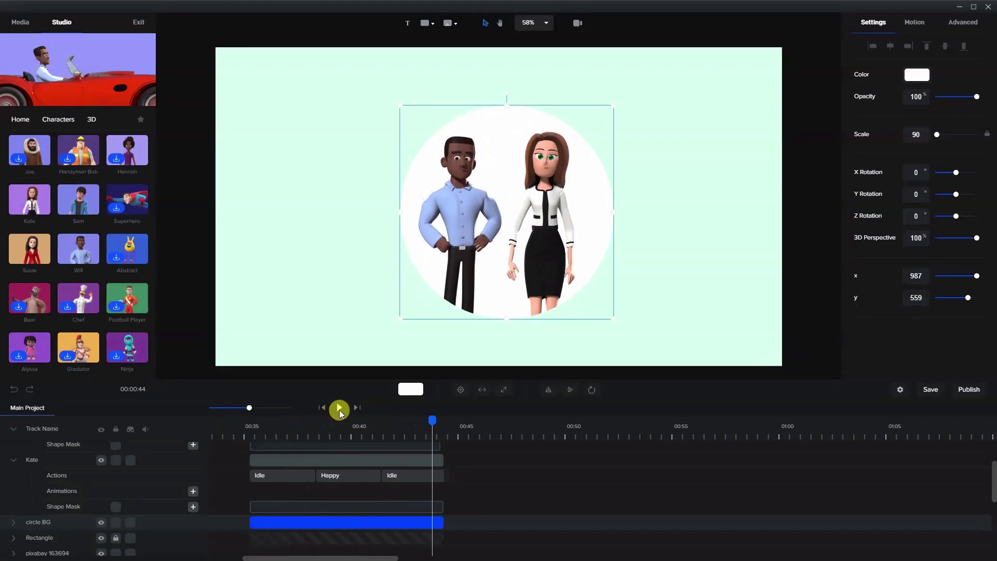